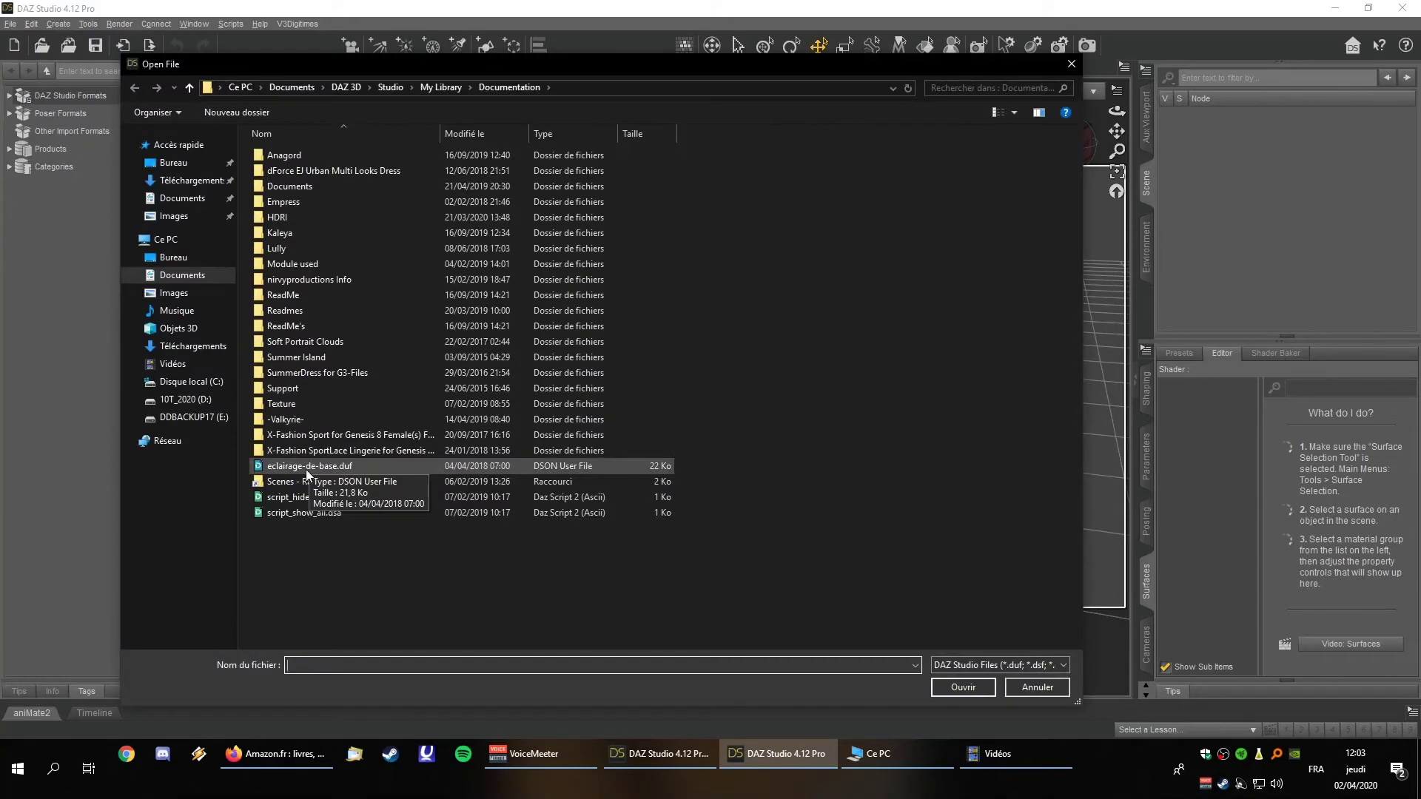
Step: Open the scene file eclairage-de-base.duf from the Documentation folder and turn the view towards its light panels
left_click(305, 466)
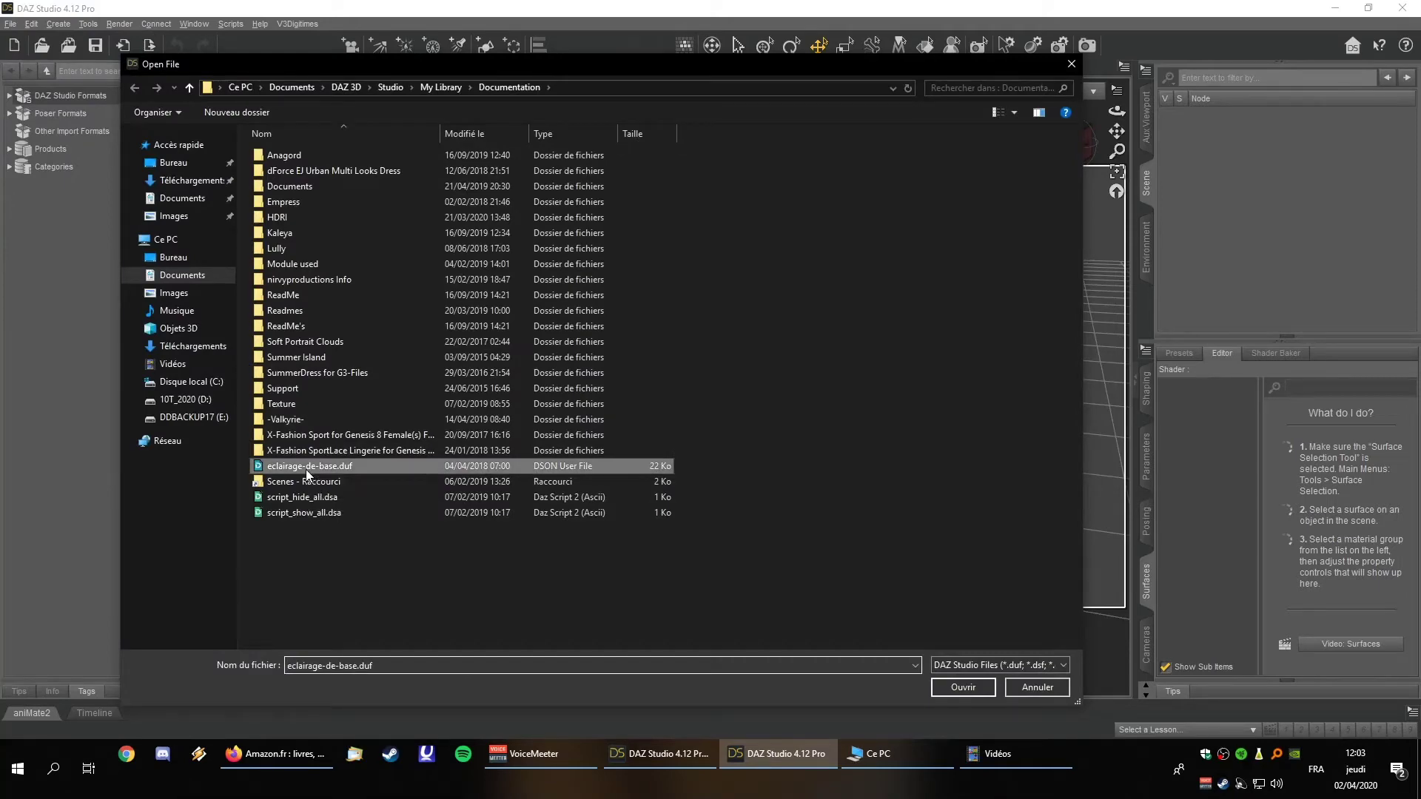
left_click(962, 687)
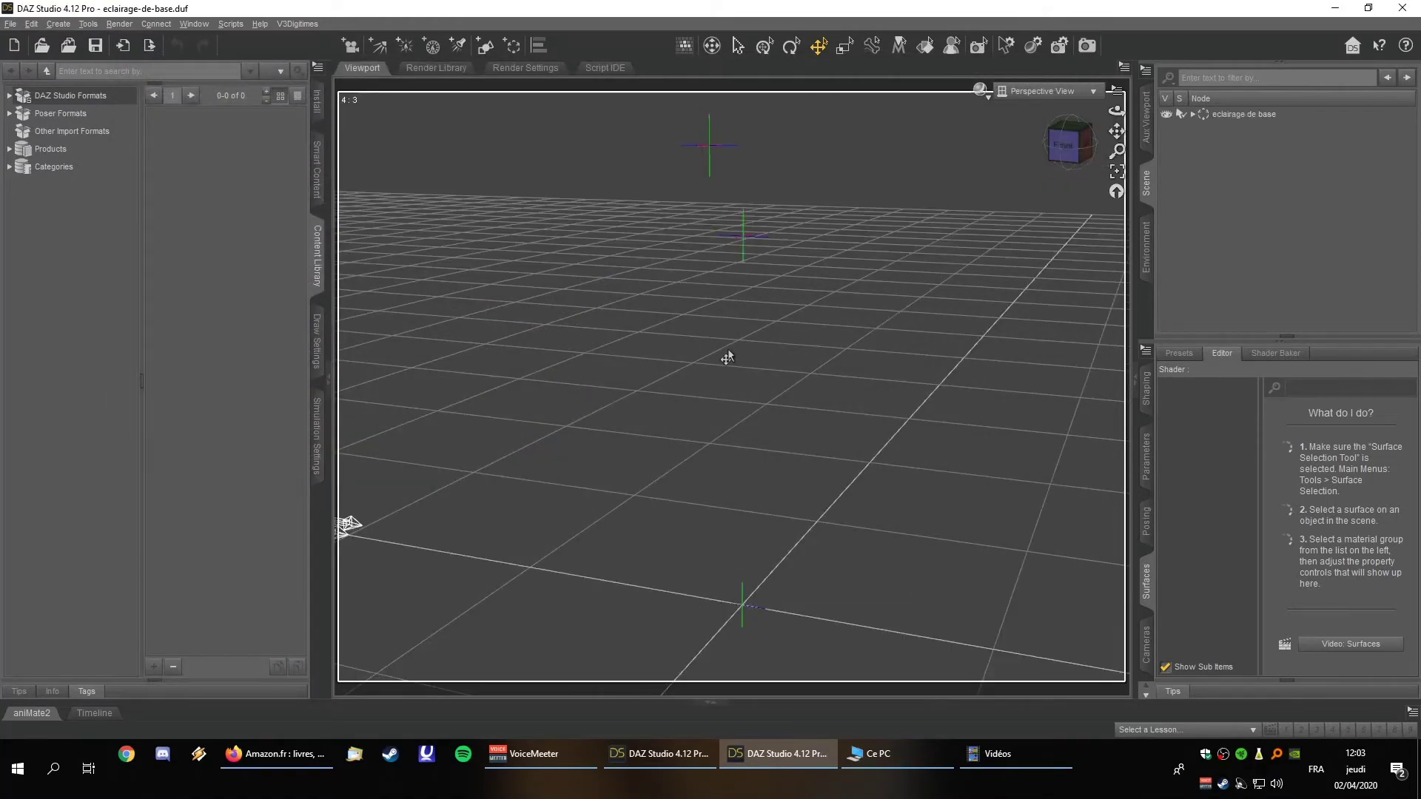
left_click(1066, 145)
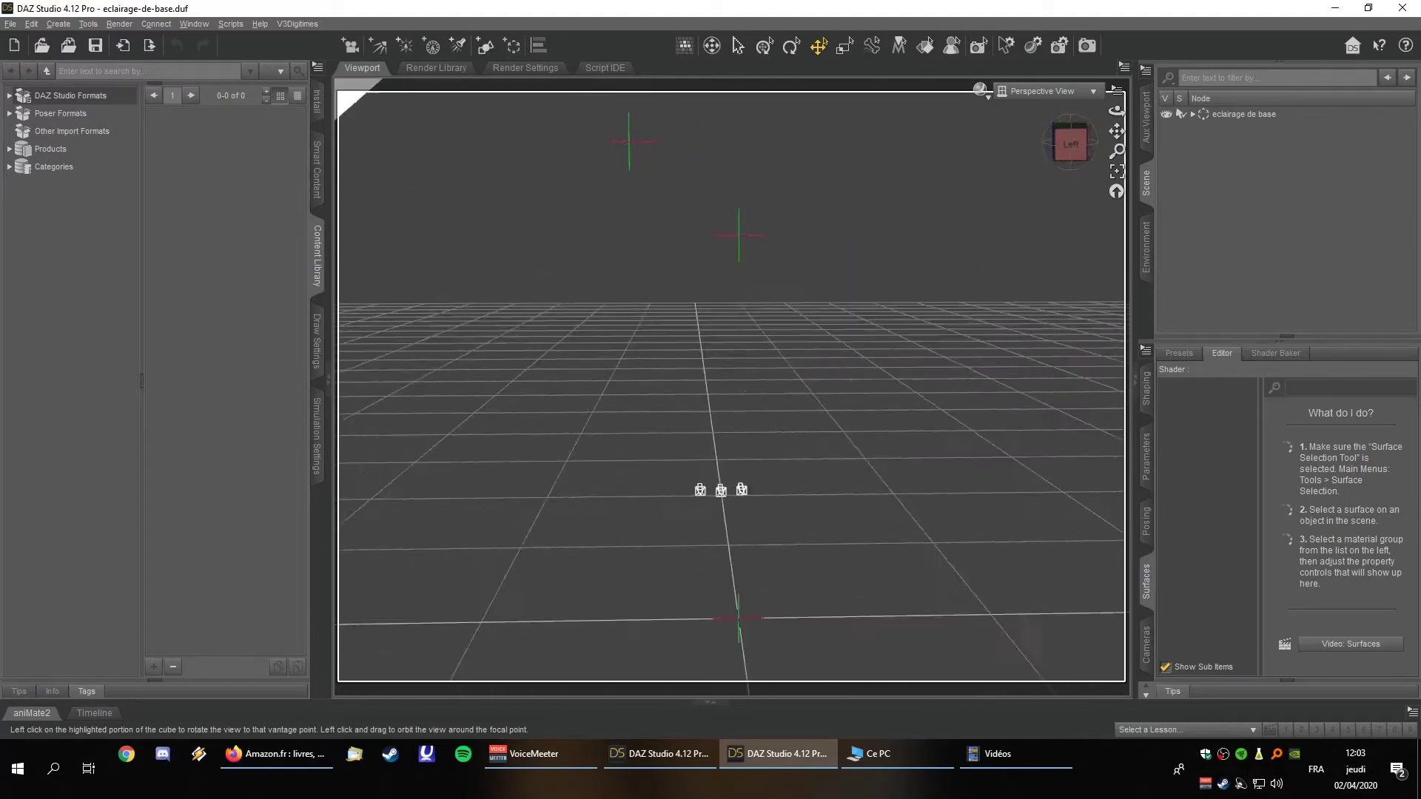
left_click_drag(1069, 142, 897, 403)
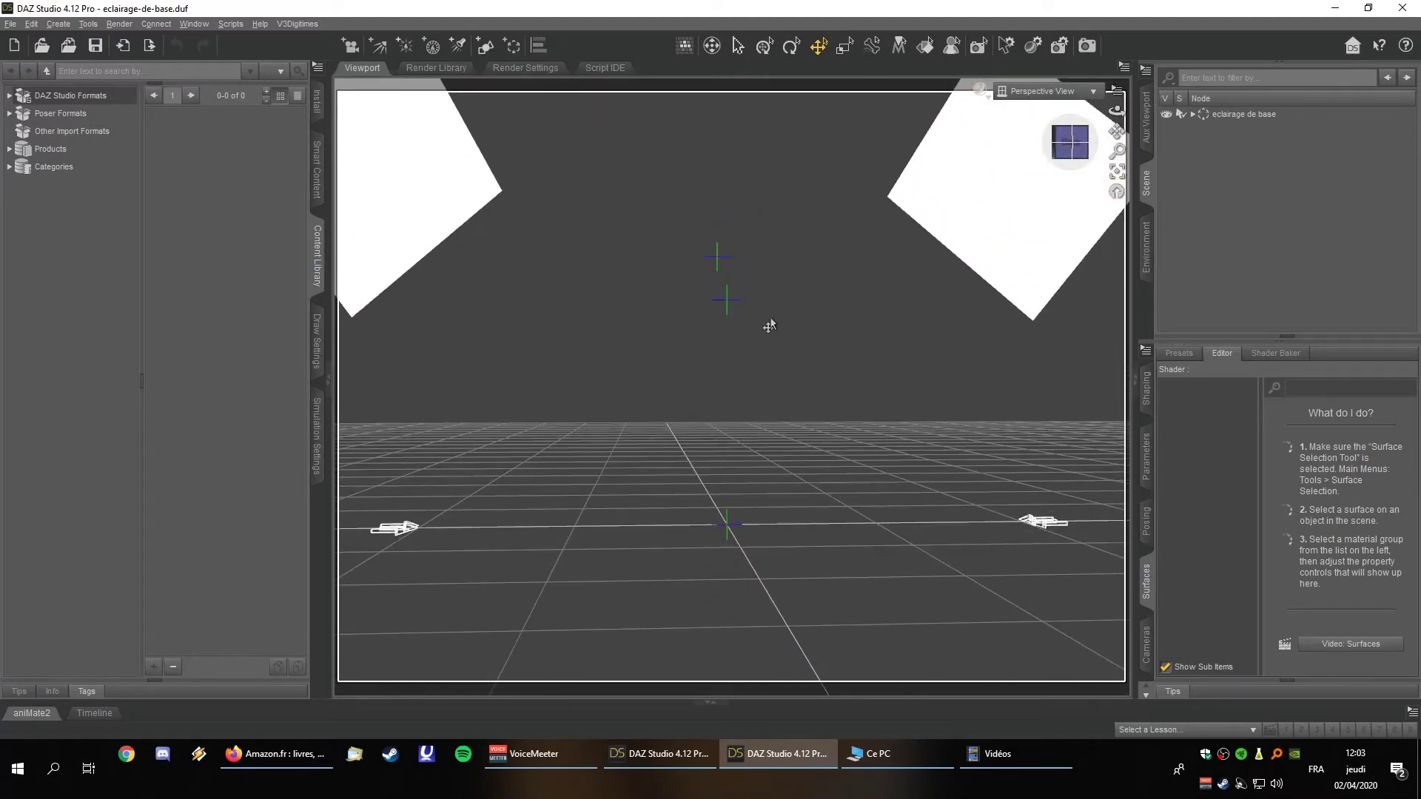
left_click(1101, 143)
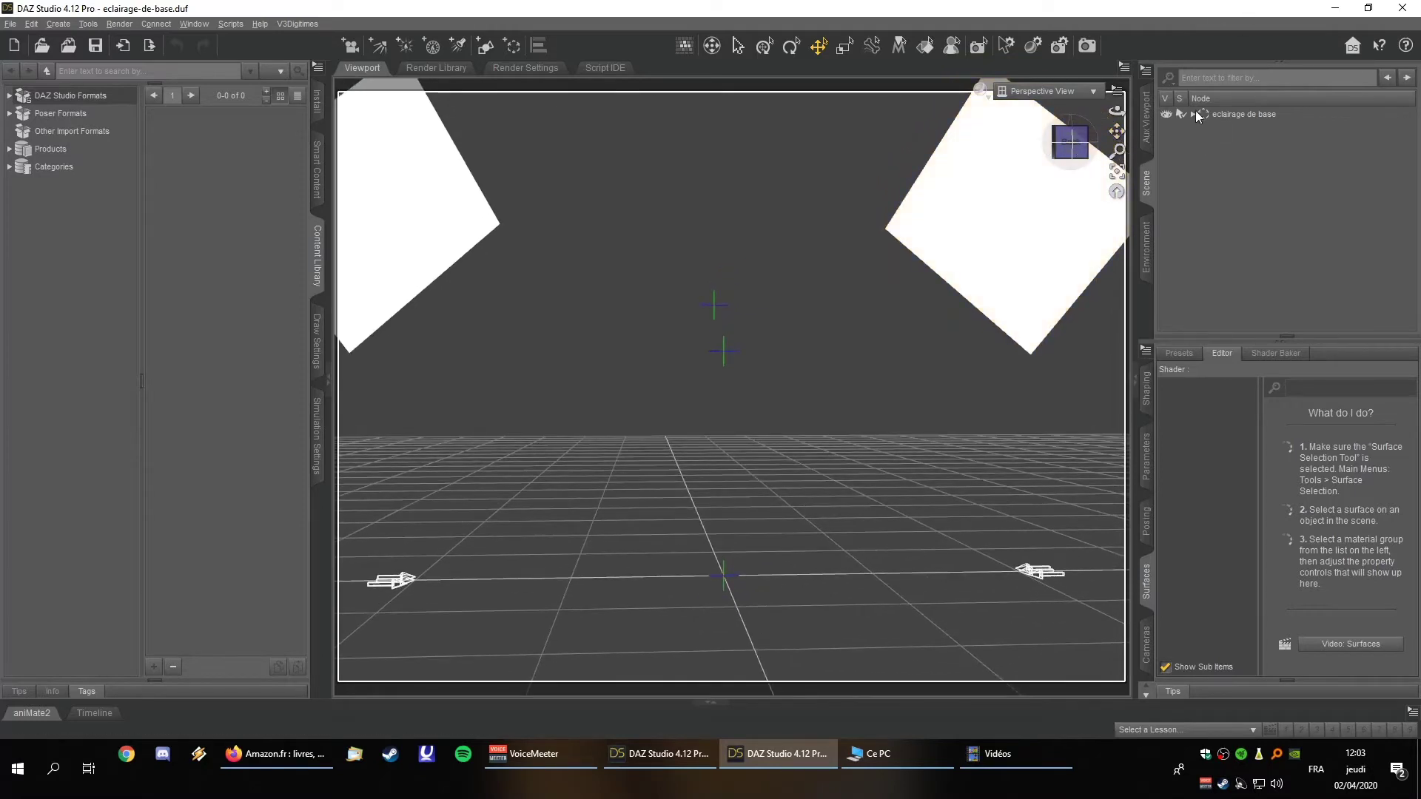
Step: Move the Face Droite light panel out of the face group inside eclairage de base
left_click(1193, 115)
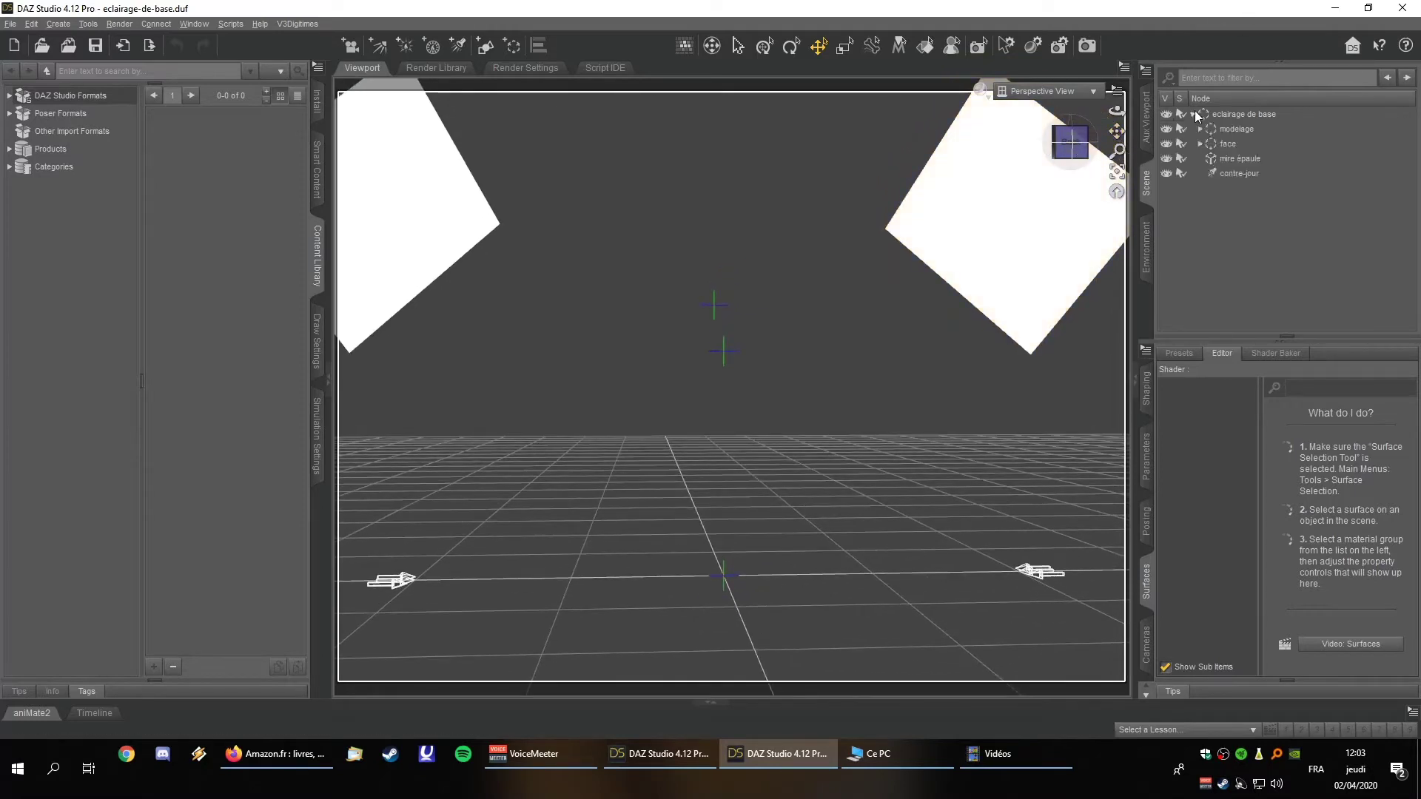
double_click(1223, 141)
left_click(1224, 158)
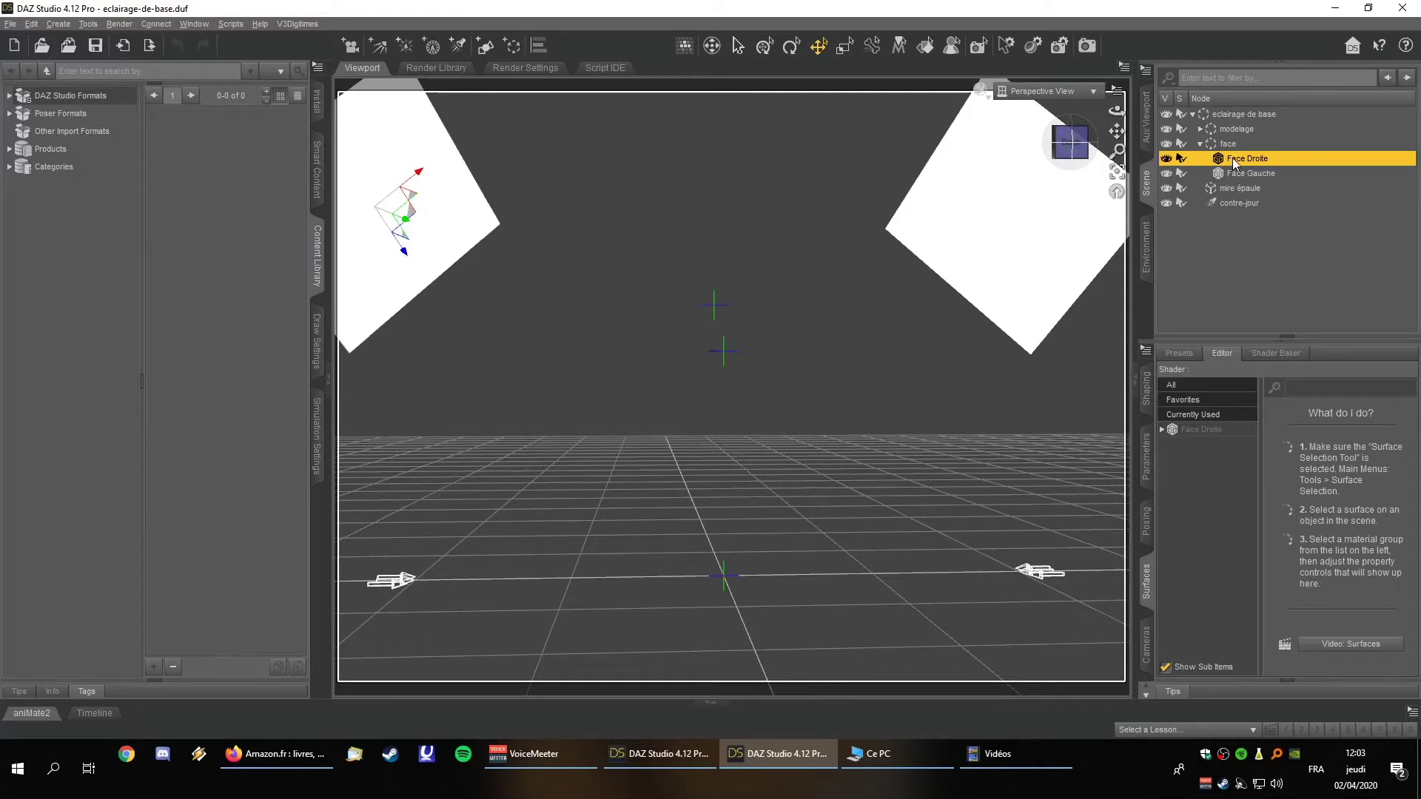
left_click_drag(1231, 162, 1223, 117)
Step: Delete the contre-jour, mire épaule, Face Gauche and modelage items from the scene
left_click(1226, 189)
key("Delete")
left_click(1228, 173)
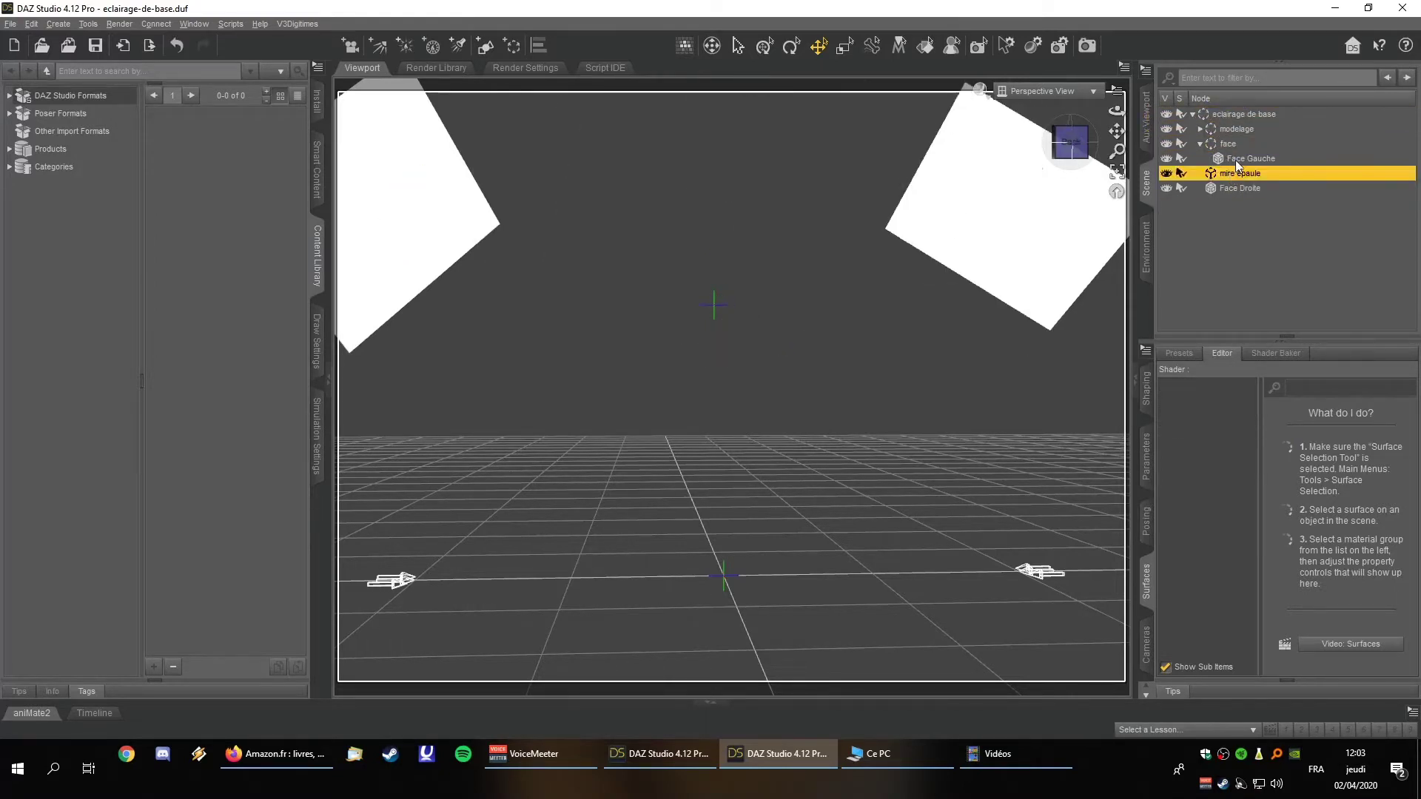
key("Delete")
left_click(1229, 159)
key("Delete")
left_click(1228, 129)
key("Delete")
left_click(1227, 144)
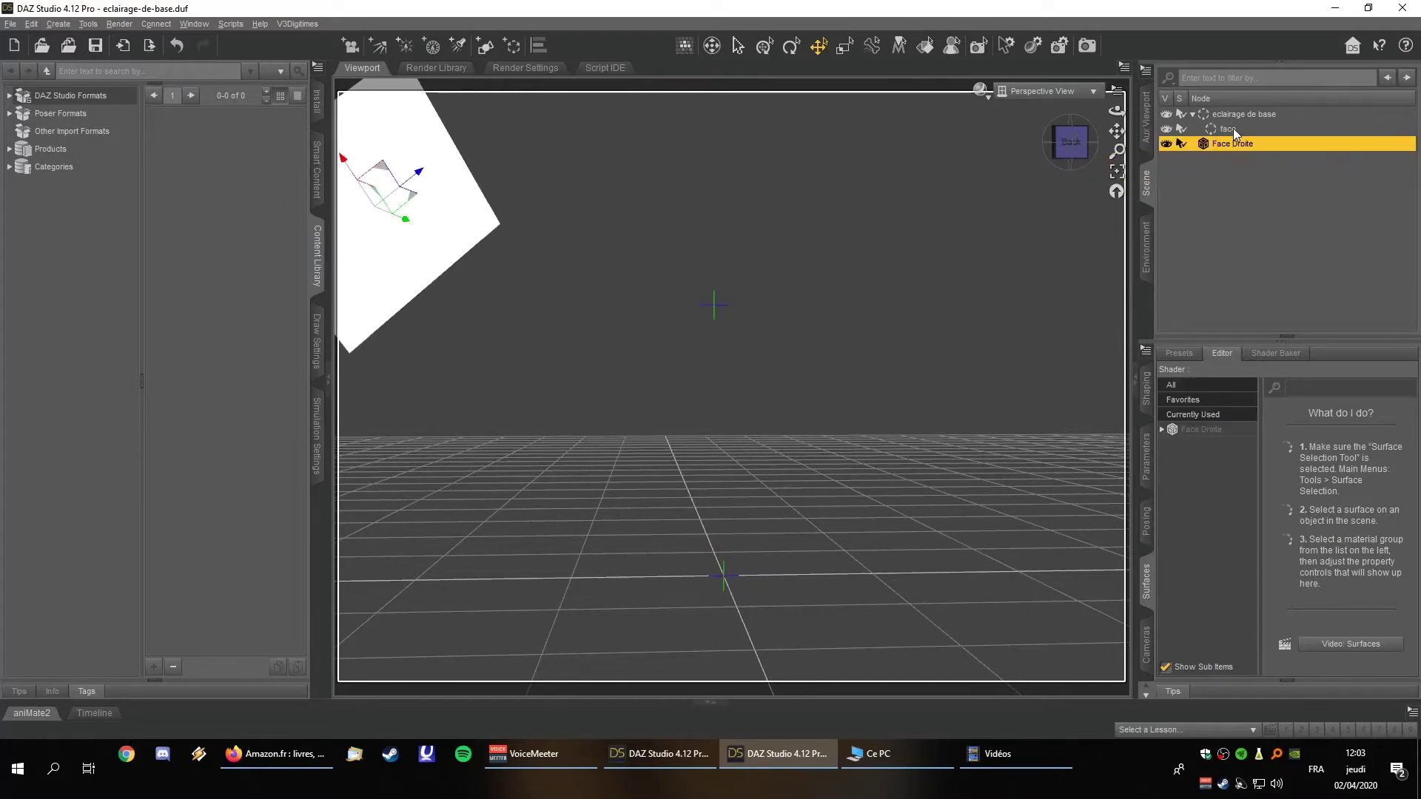
Step: Delete the emptied face and eclairage de base groups and select the Face Droite panel
left_click(1233, 128)
left_click(1233, 114)
left_click(1233, 126)
key("Delete")
left_click(1233, 114)
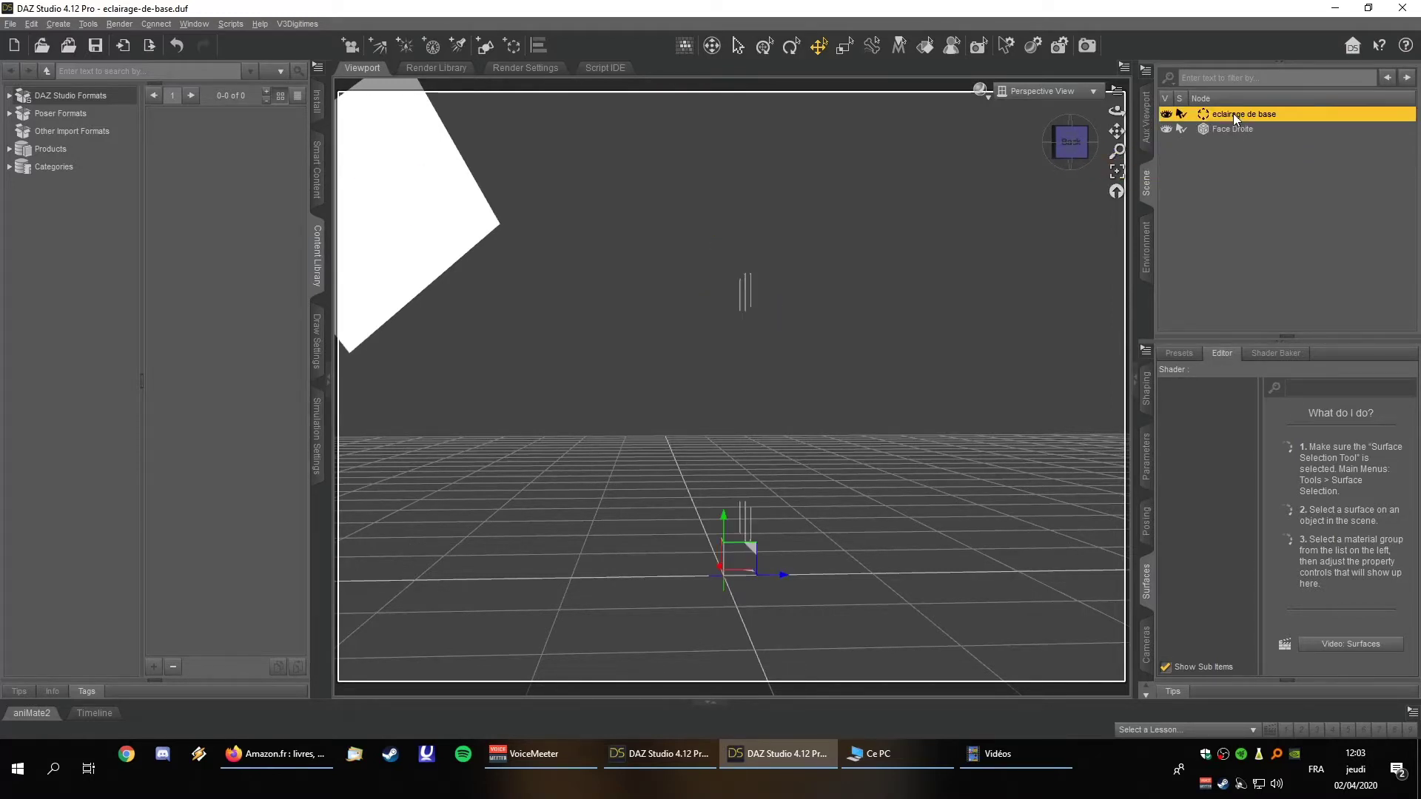
key("Delete")
left_click(1228, 120)
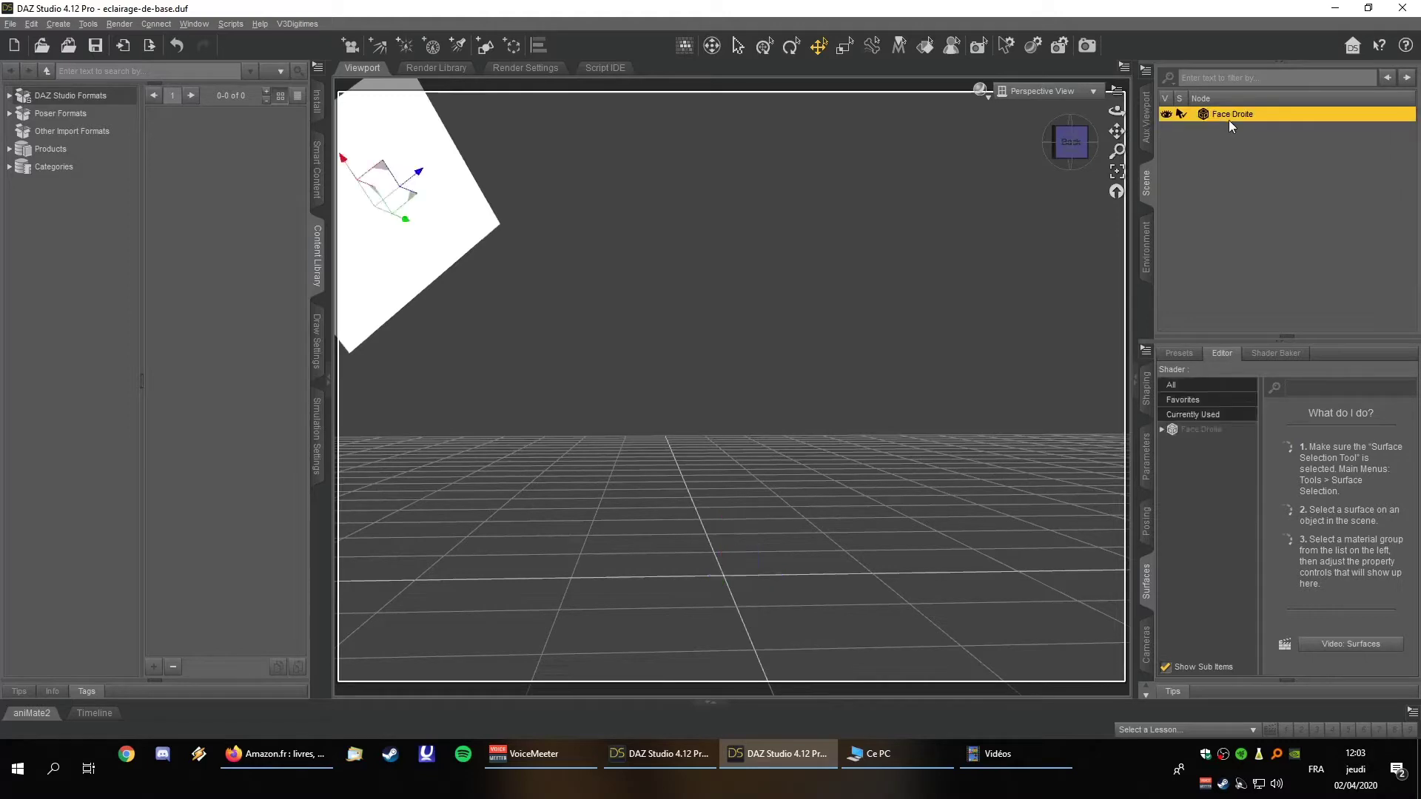
Step: Save the scene as Panneau_lumineux in the Scenes folder and close this DAZ Studio window
left_click(11, 23)
mouse_move(78, 126)
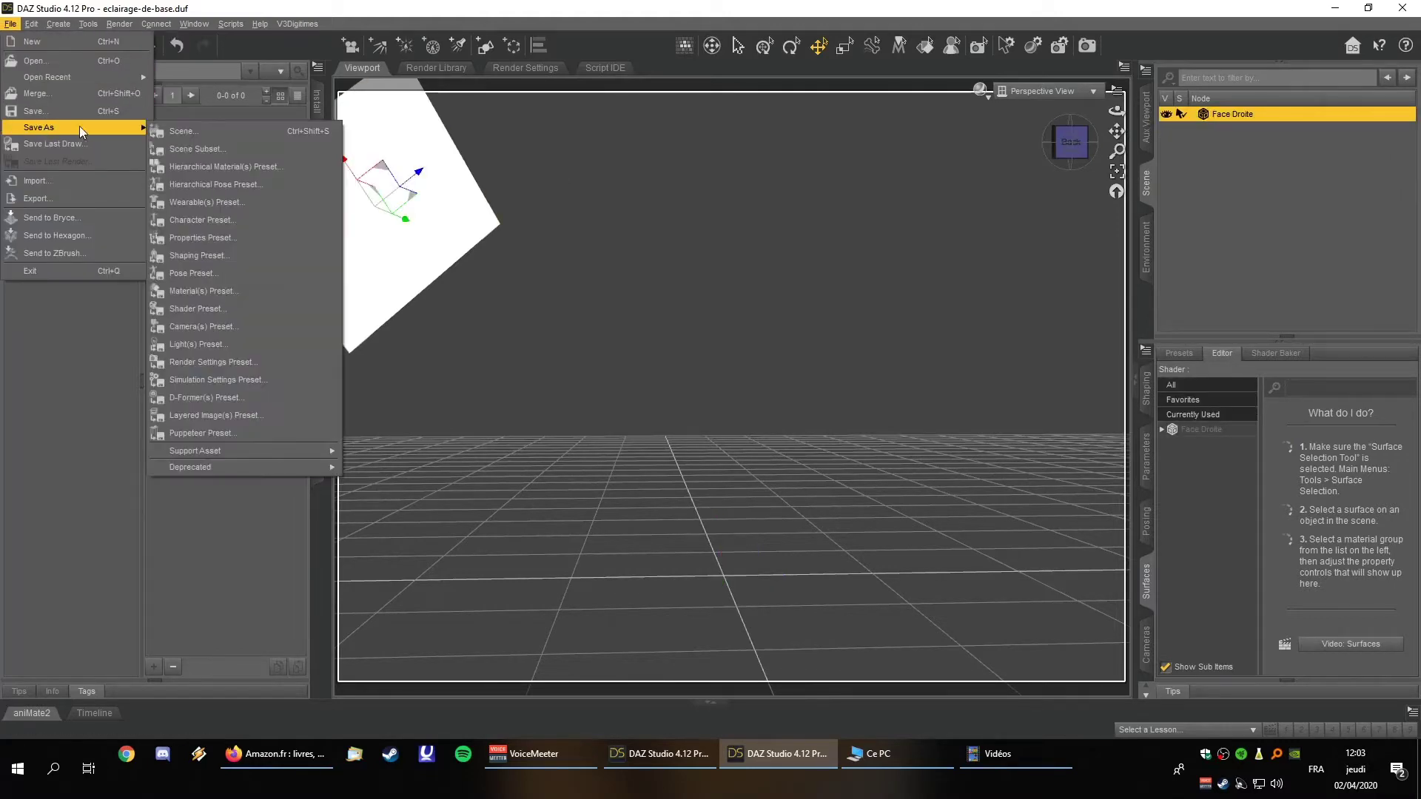
left_click(198, 138)
type("Peannea")
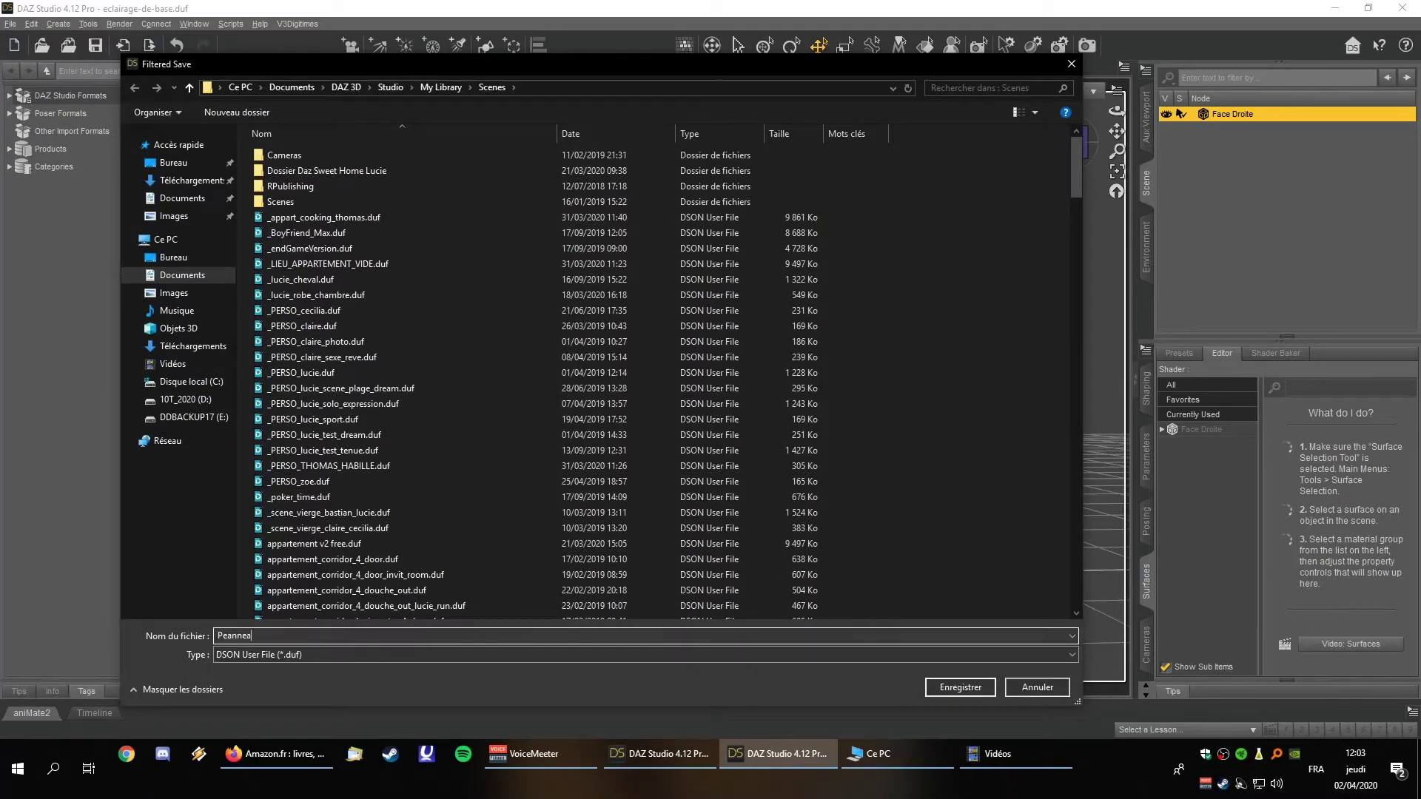
key("BackSpace")
key("BackSpace")
key("BackSpace")
type("anneau_lumineux")
key("Return")
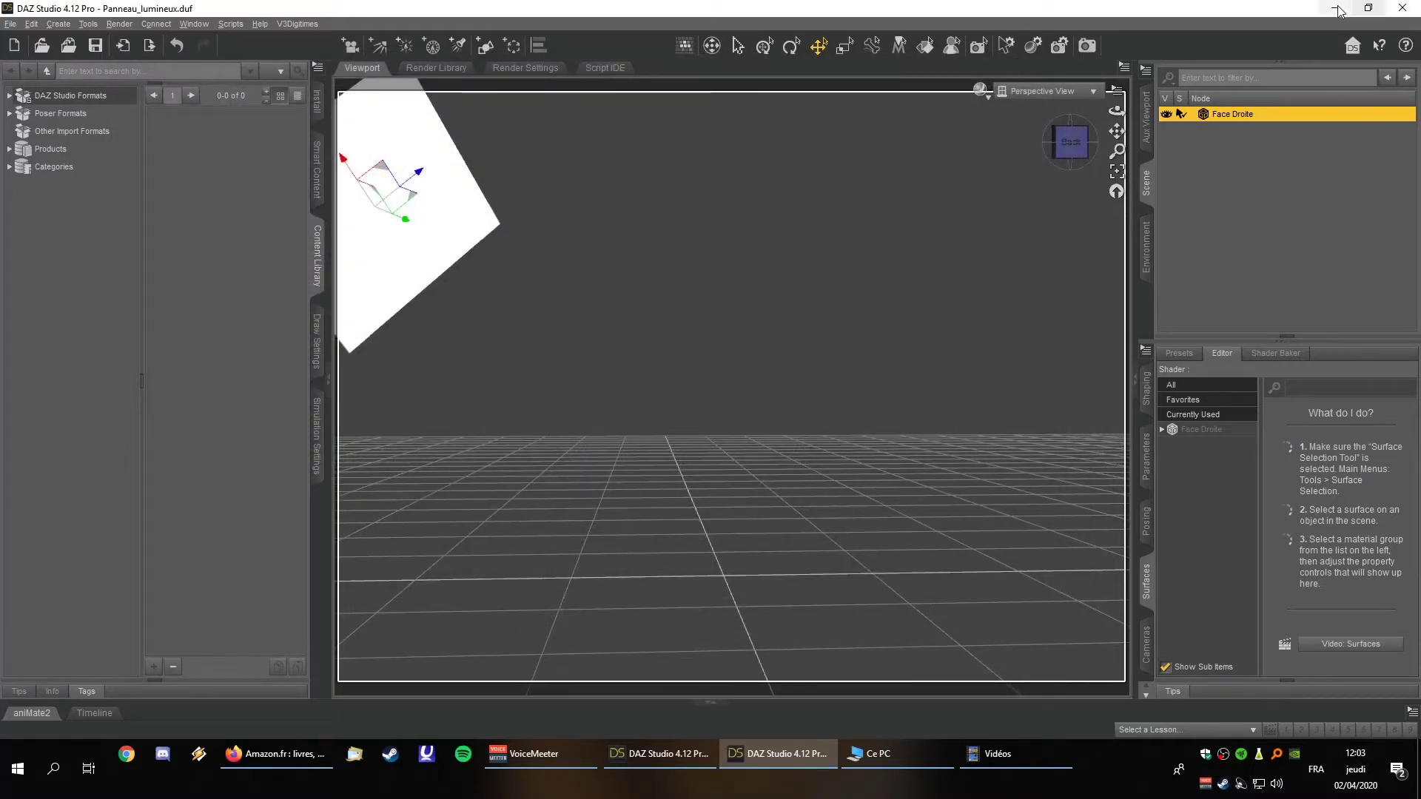
left_click(1403, 10)
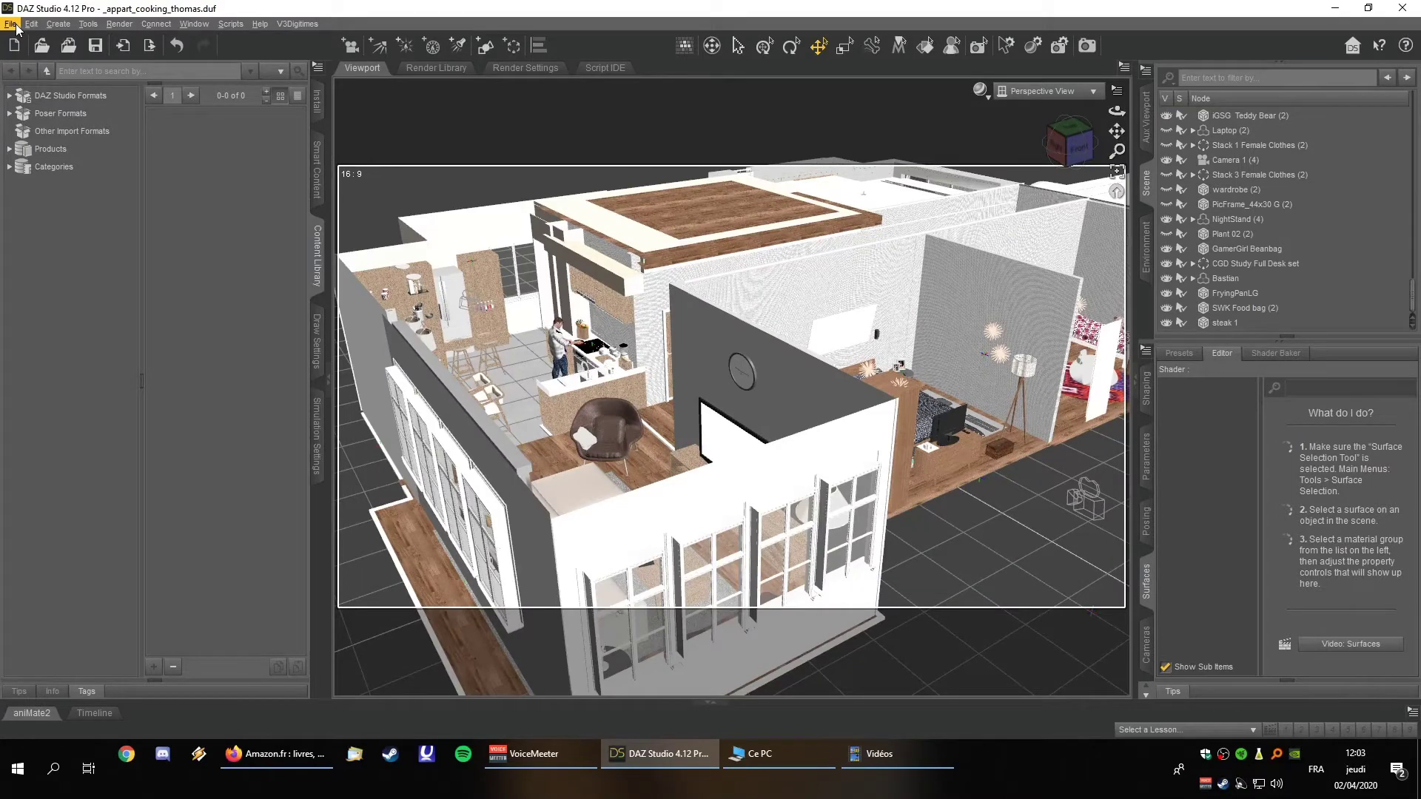
Step: Merge Panneau_lumineux.duf from My Library's Scenes folder into the apartment scene
left_click(11, 23)
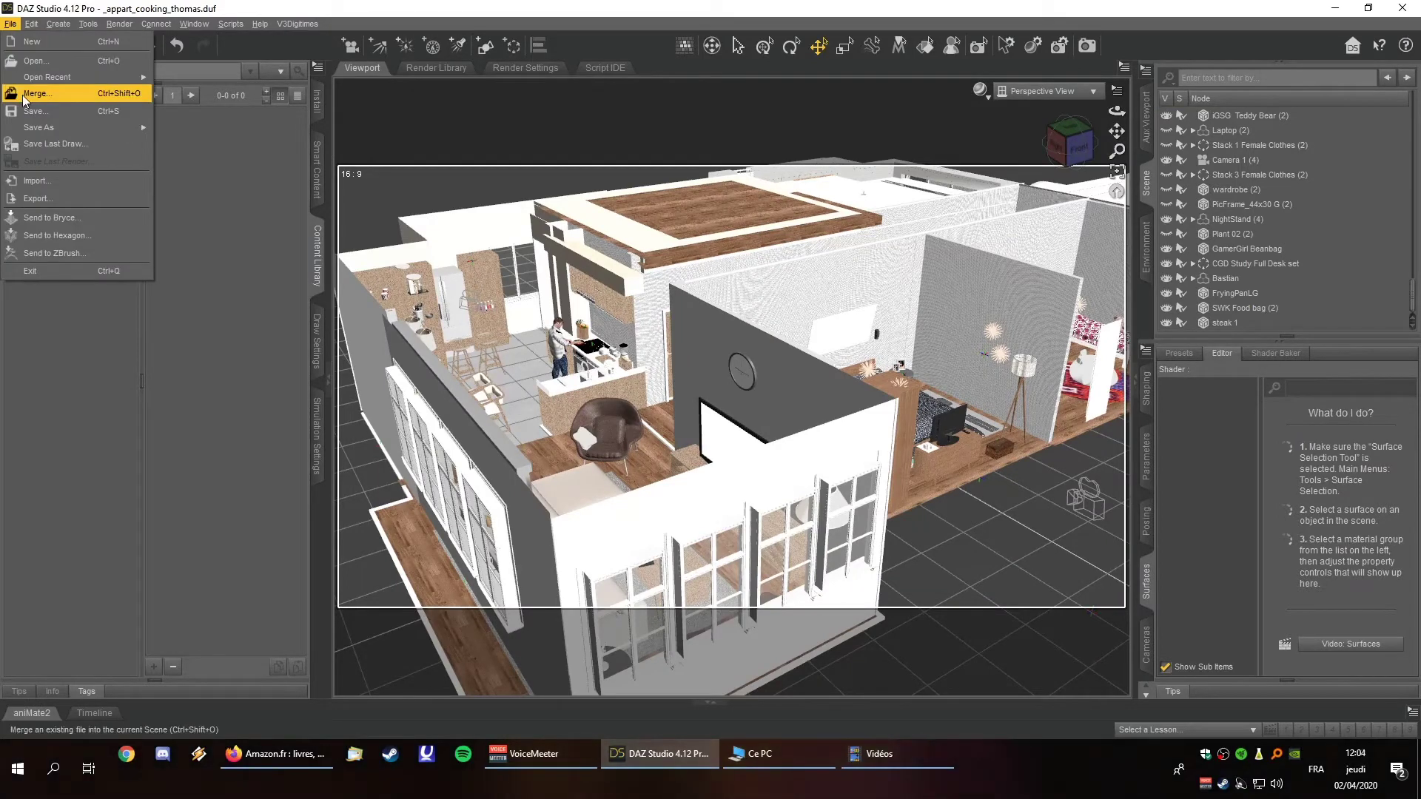
left_click(64, 92)
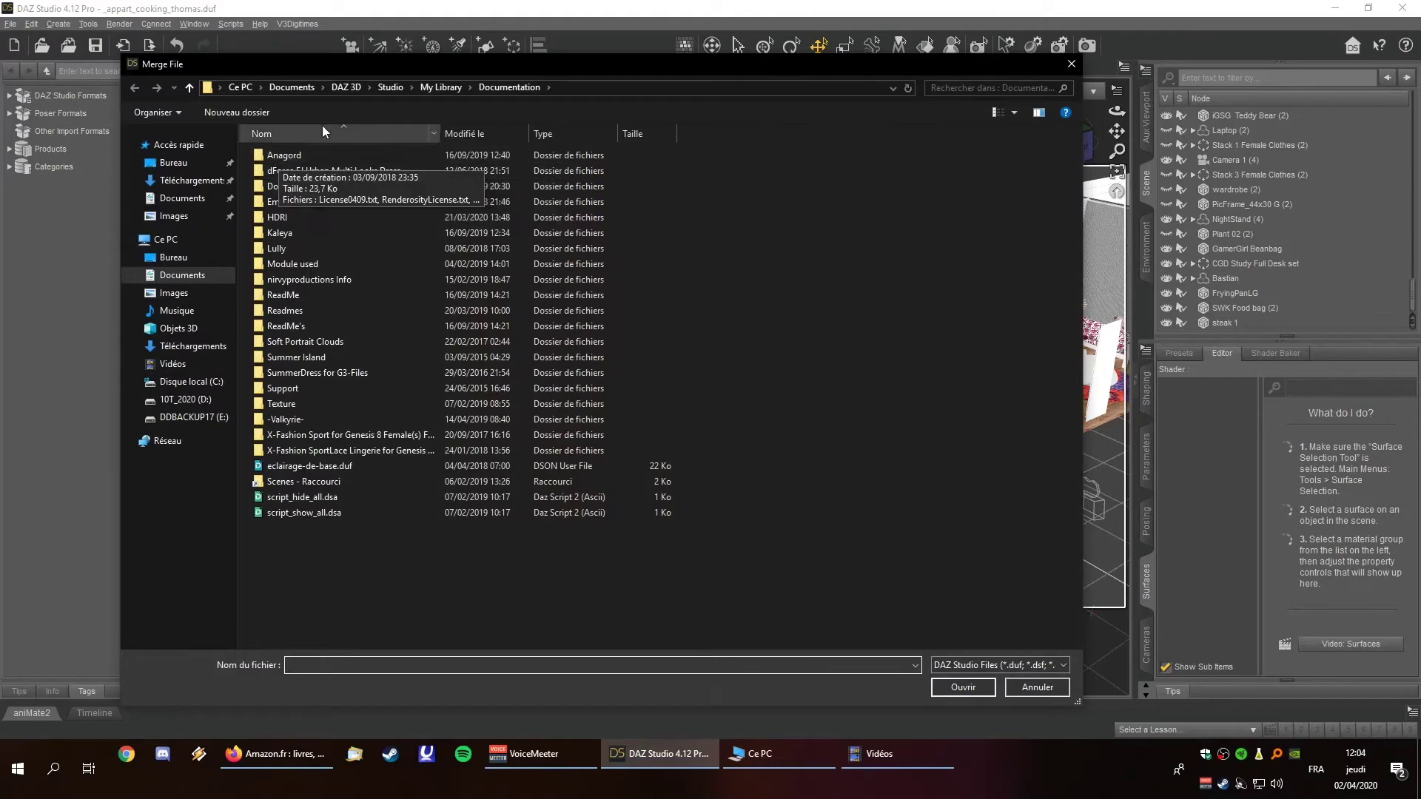
left_click(444, 87)
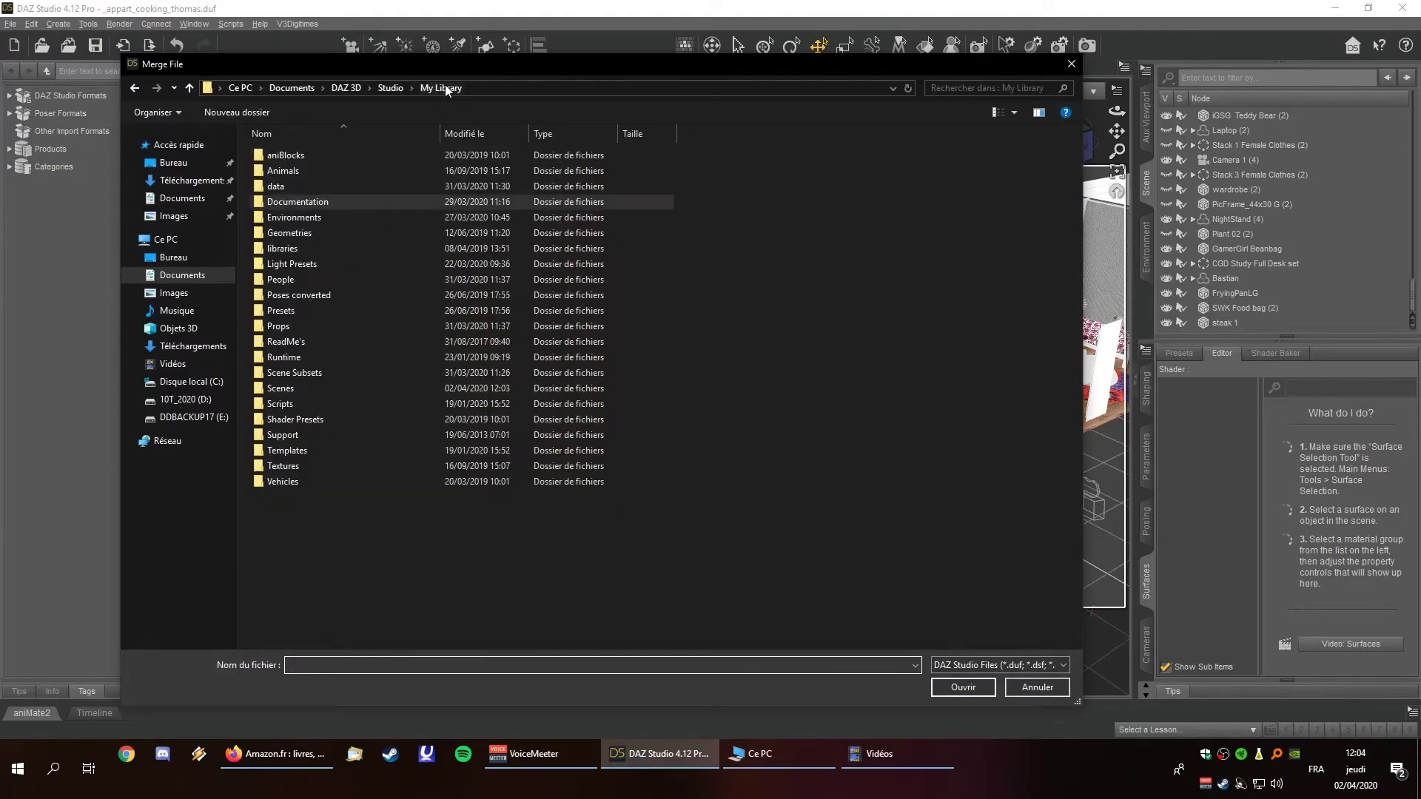
double_click(279, 389)
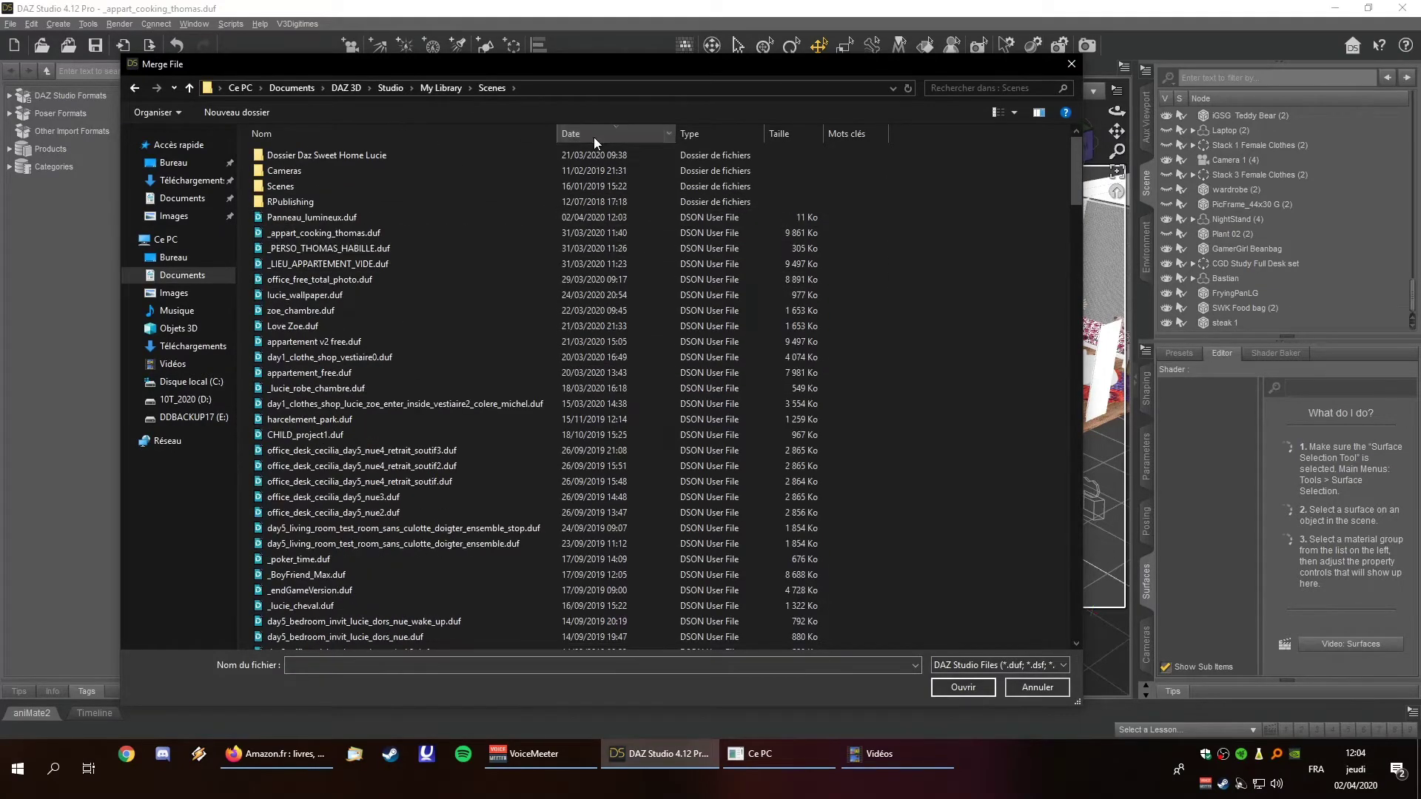
left_click(325, 217)
left_click(939, 688)
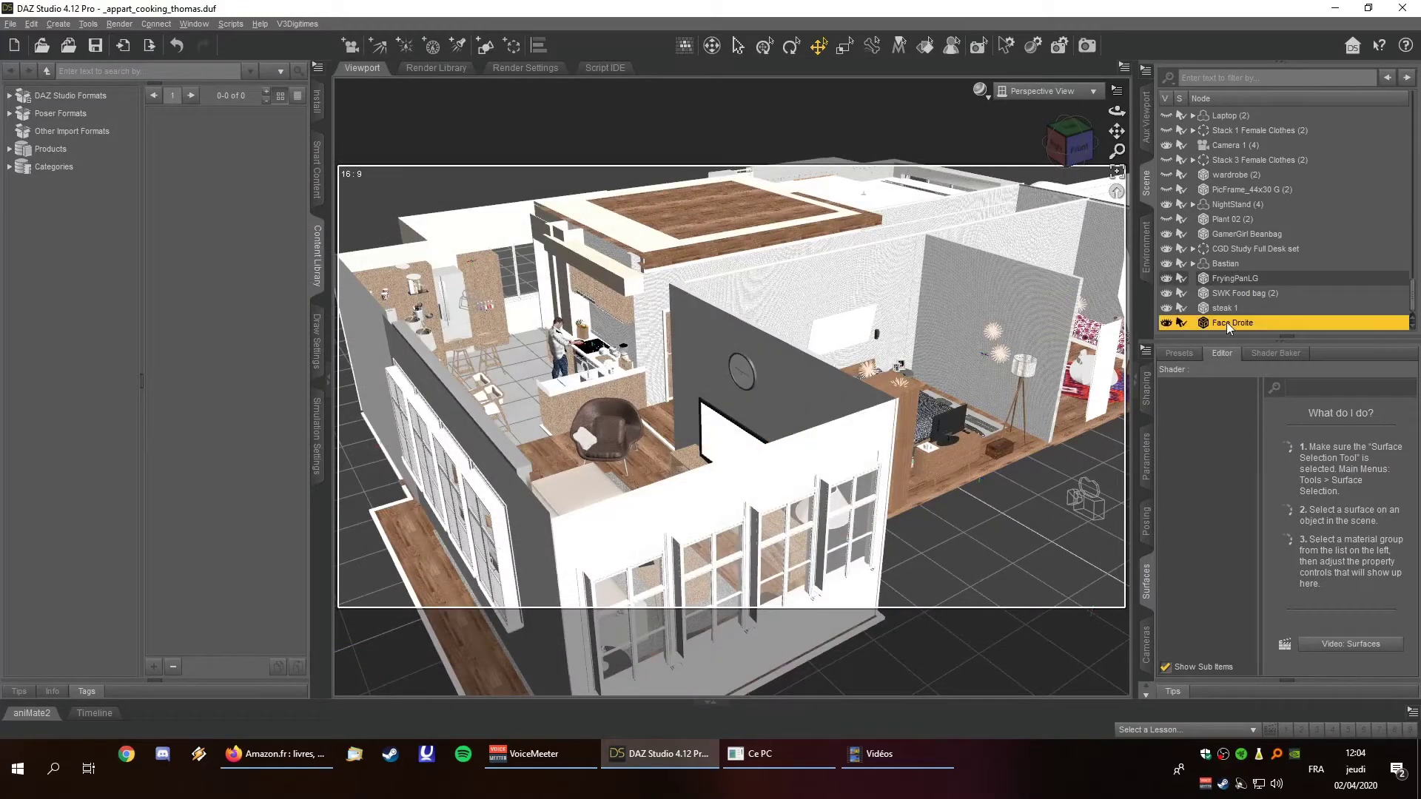
Step: Move the Face Droite light panel into the apartment's kitchen area and rotate it
left_click_drag(1119, 296, 489, 296)
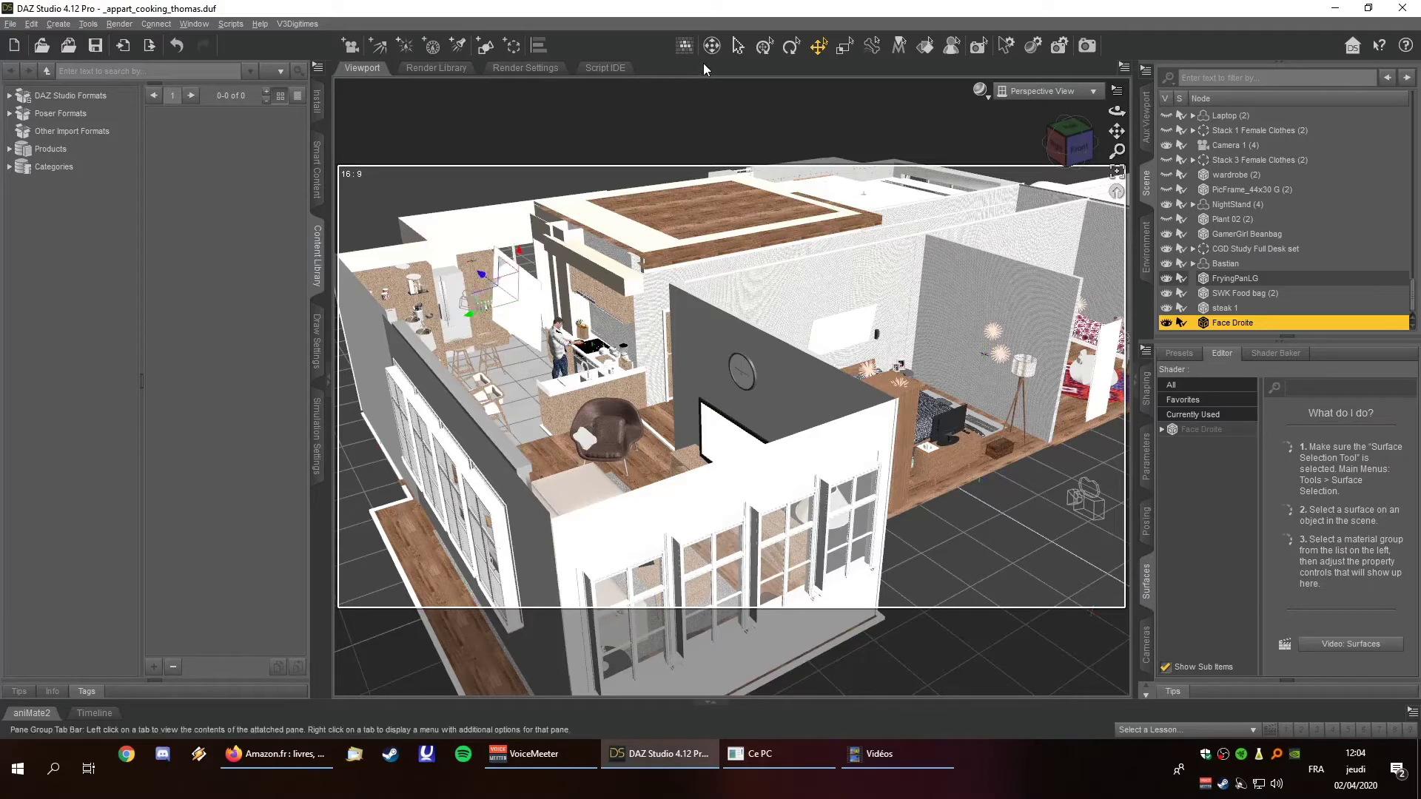
left_click(791, 47)
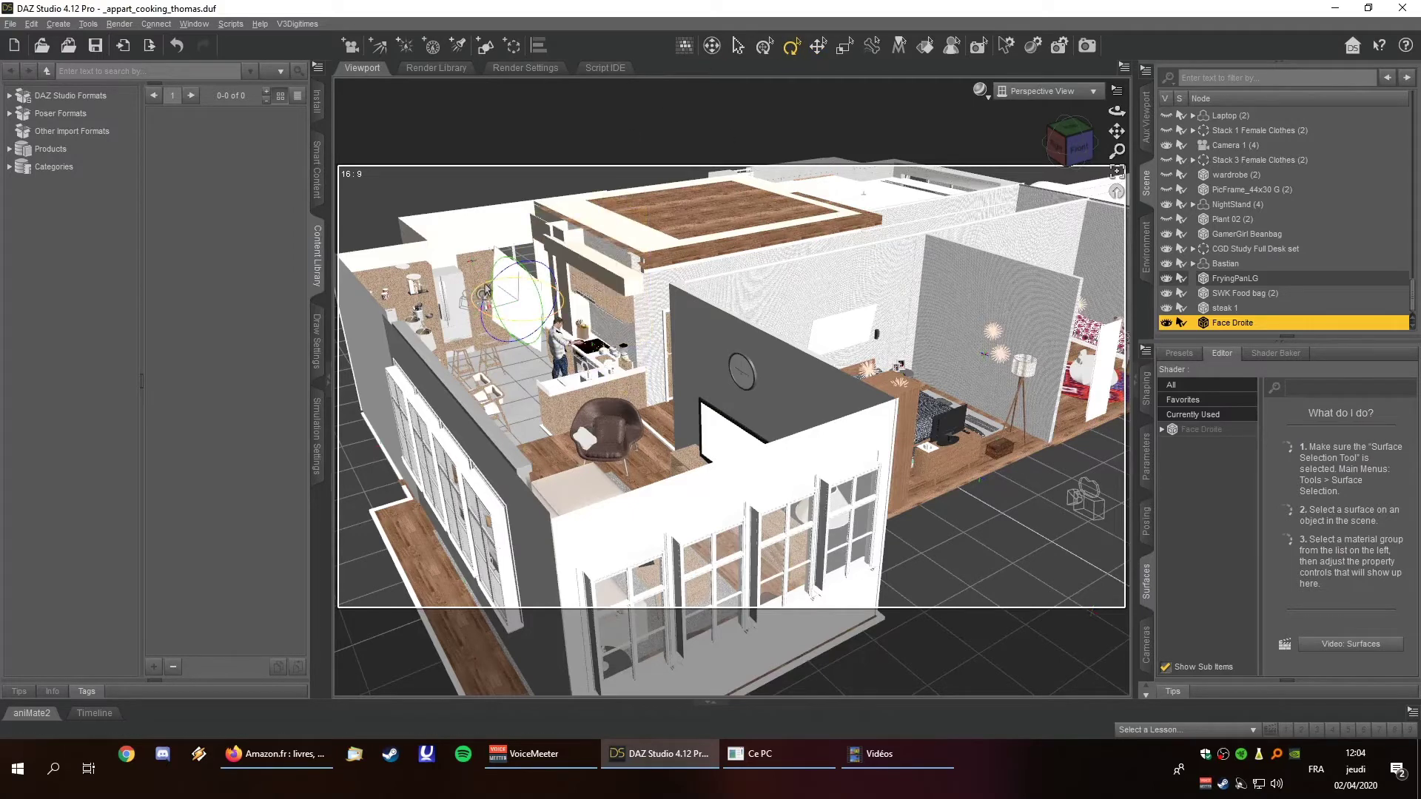
left_click_drag(503, 279, 529, 294)
Step: Shift the Face Droite panel towards the man cooking and raise it above the kitchen
left_click(819, 49)
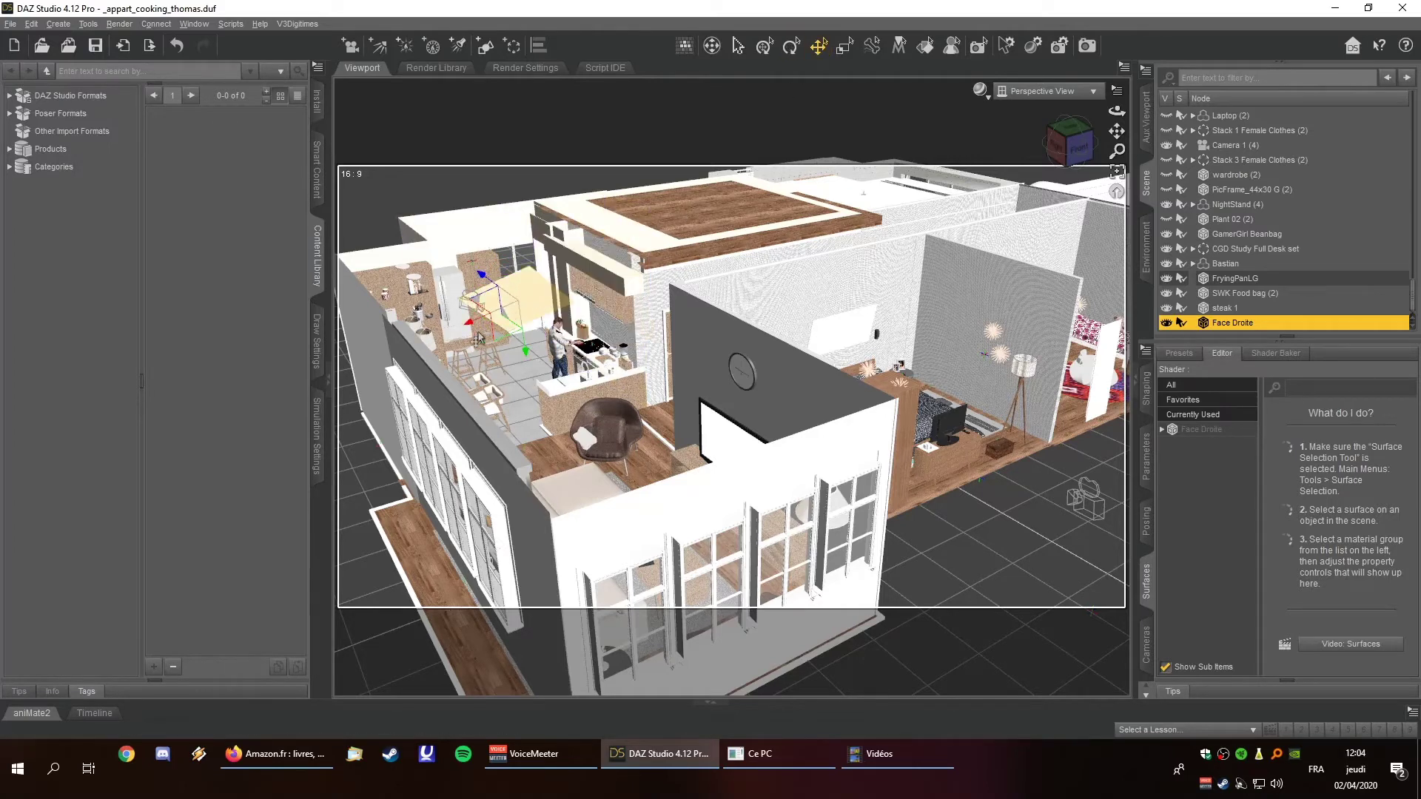
left_click_drag(469, 324, 528, 296)
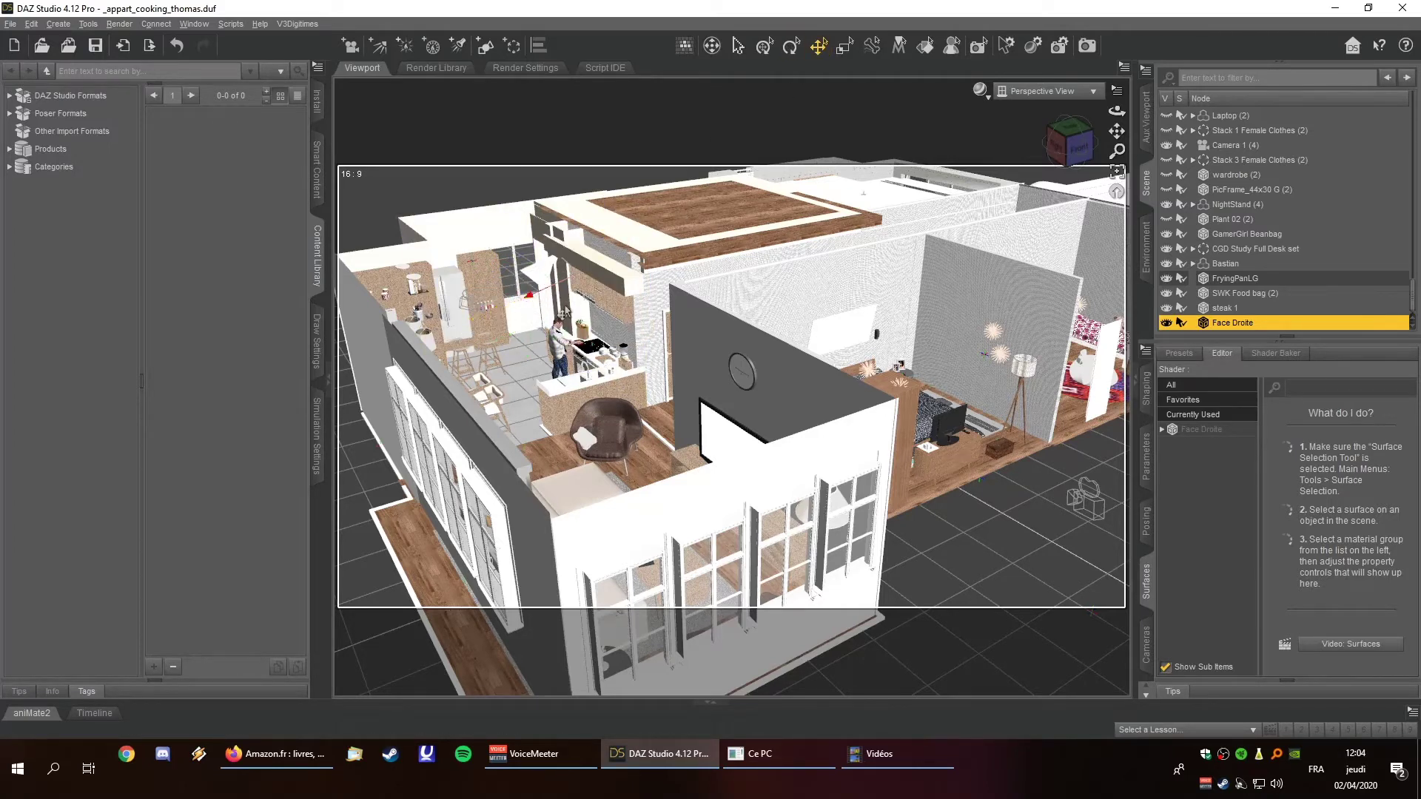
scroll(544, 263, "up", 4)
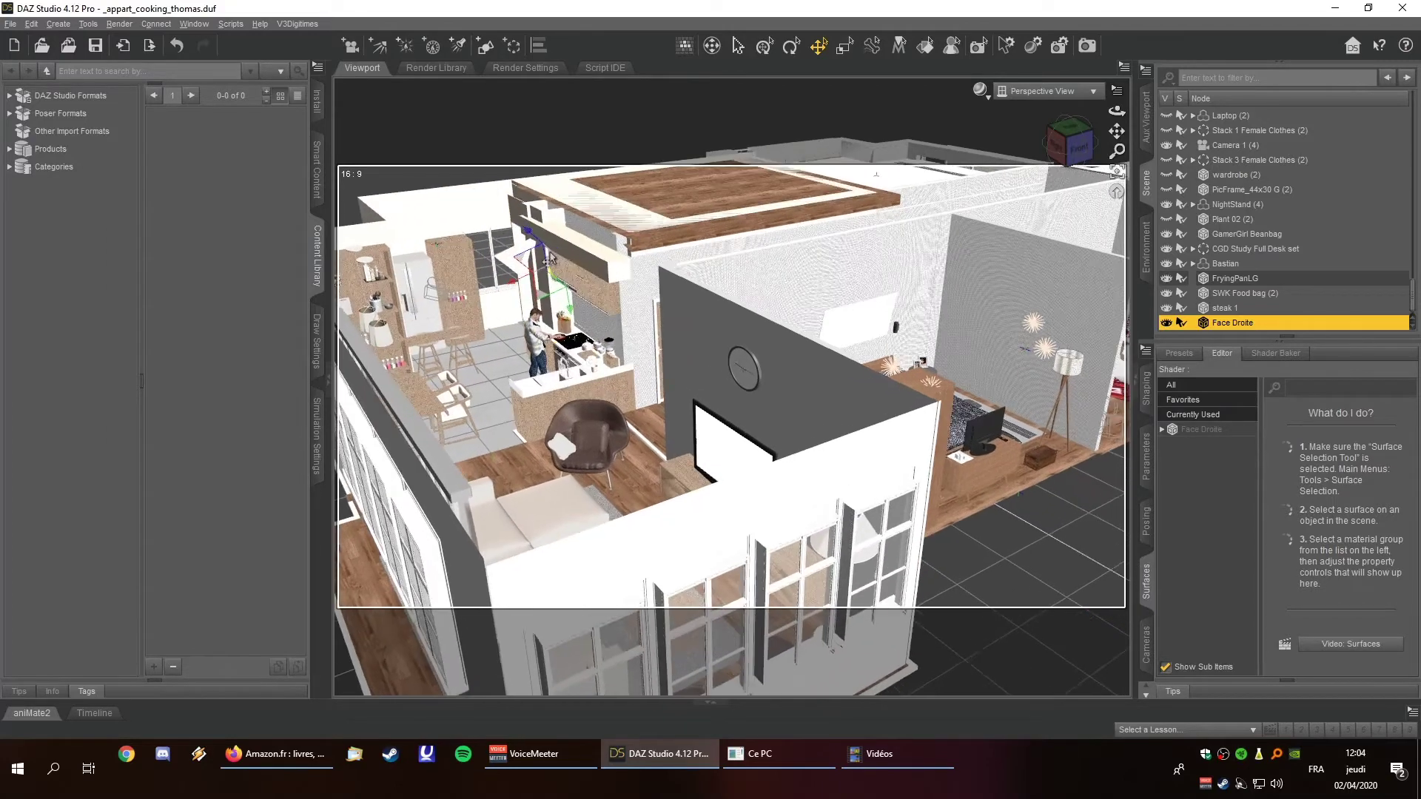
left_click_drag(516, 225, 564, 337)
scroll(564, 336, "up", 5)
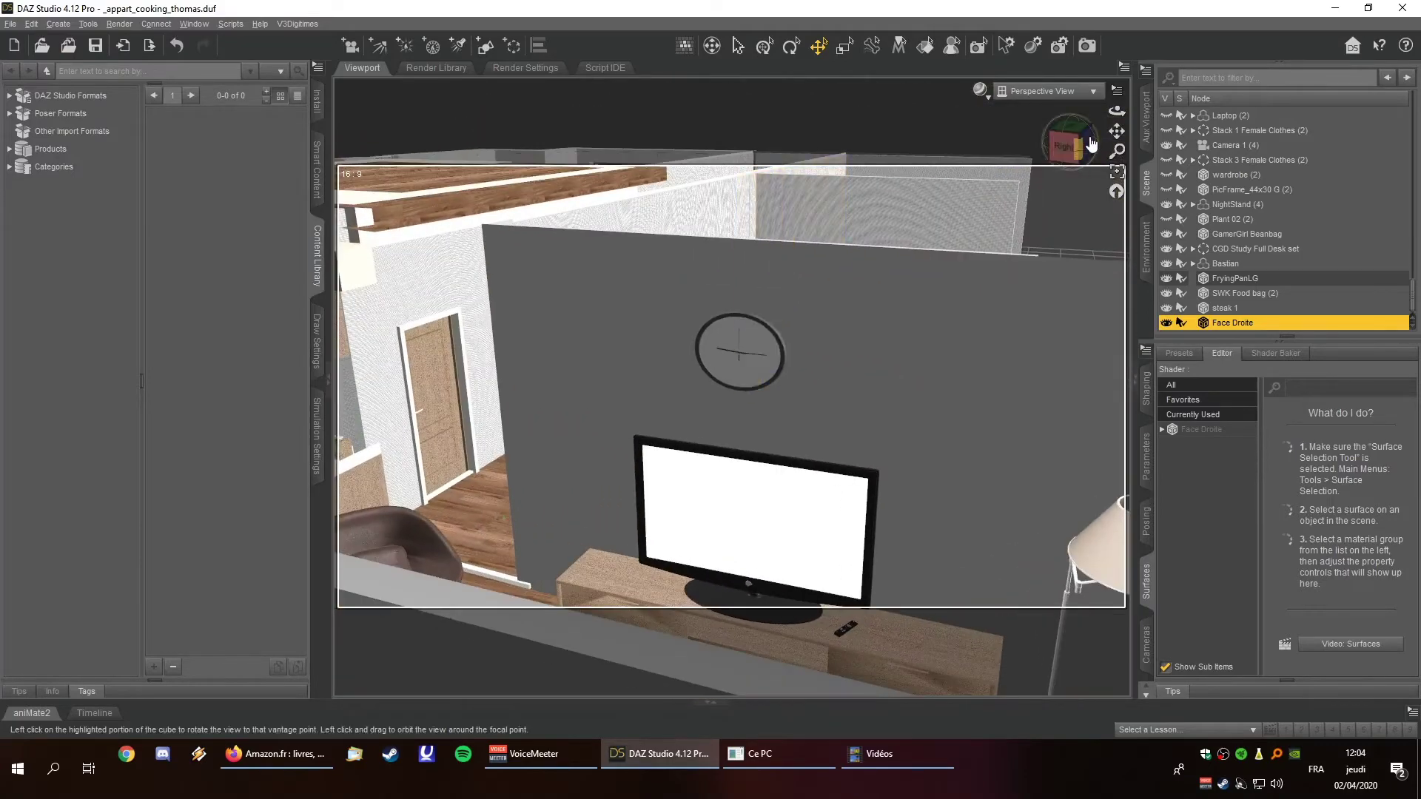
left_click_drag(1117, 131, 1369, 192)
left_click_drag(527, 518, 646, 486)
left_click_drag(668, 406, 693, 244)
Step: Adjust the Face Droite panel's rotation and lower it close to the man at the stove
left_click(791, 46)
key("ctrl+alt+t")
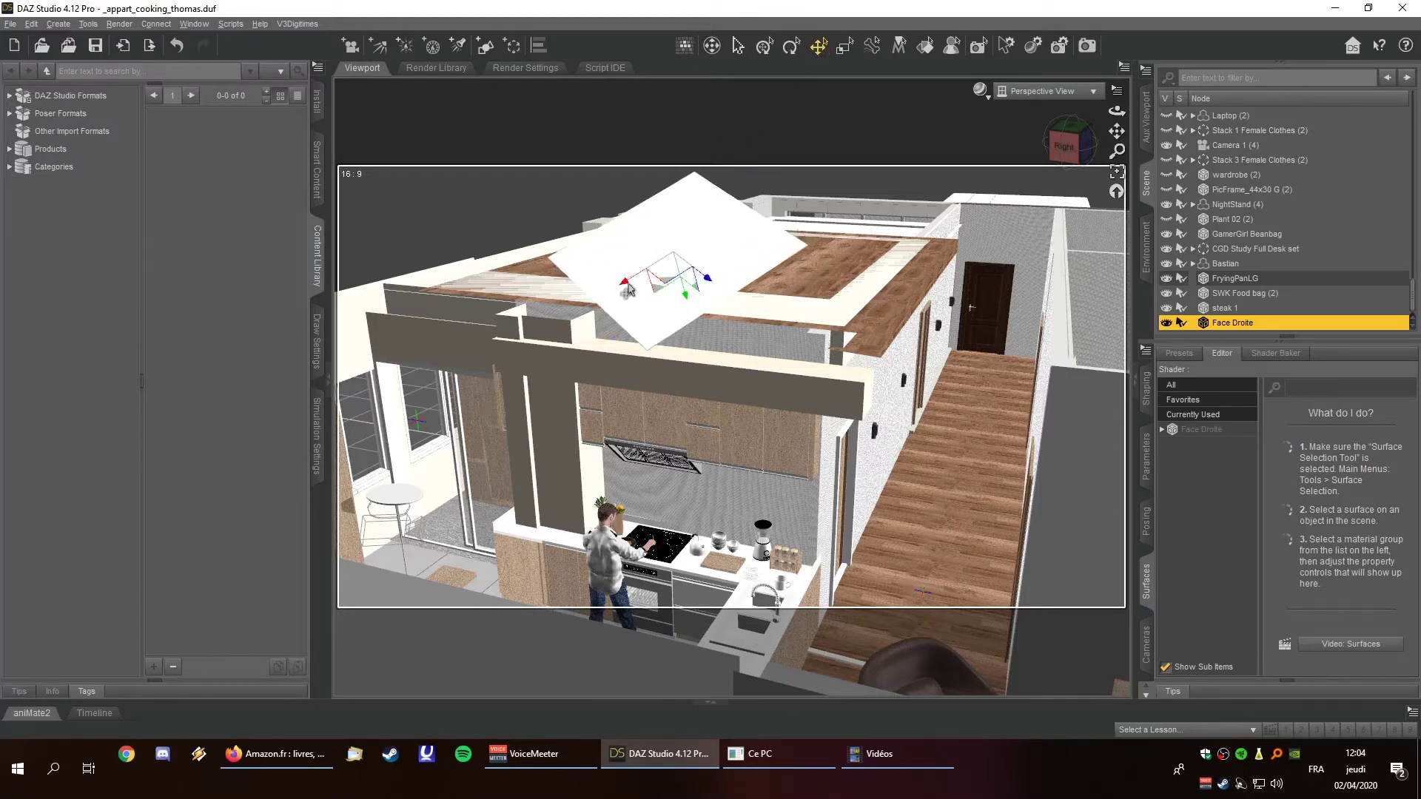
left_click_drag(624, 287, 662, 494)
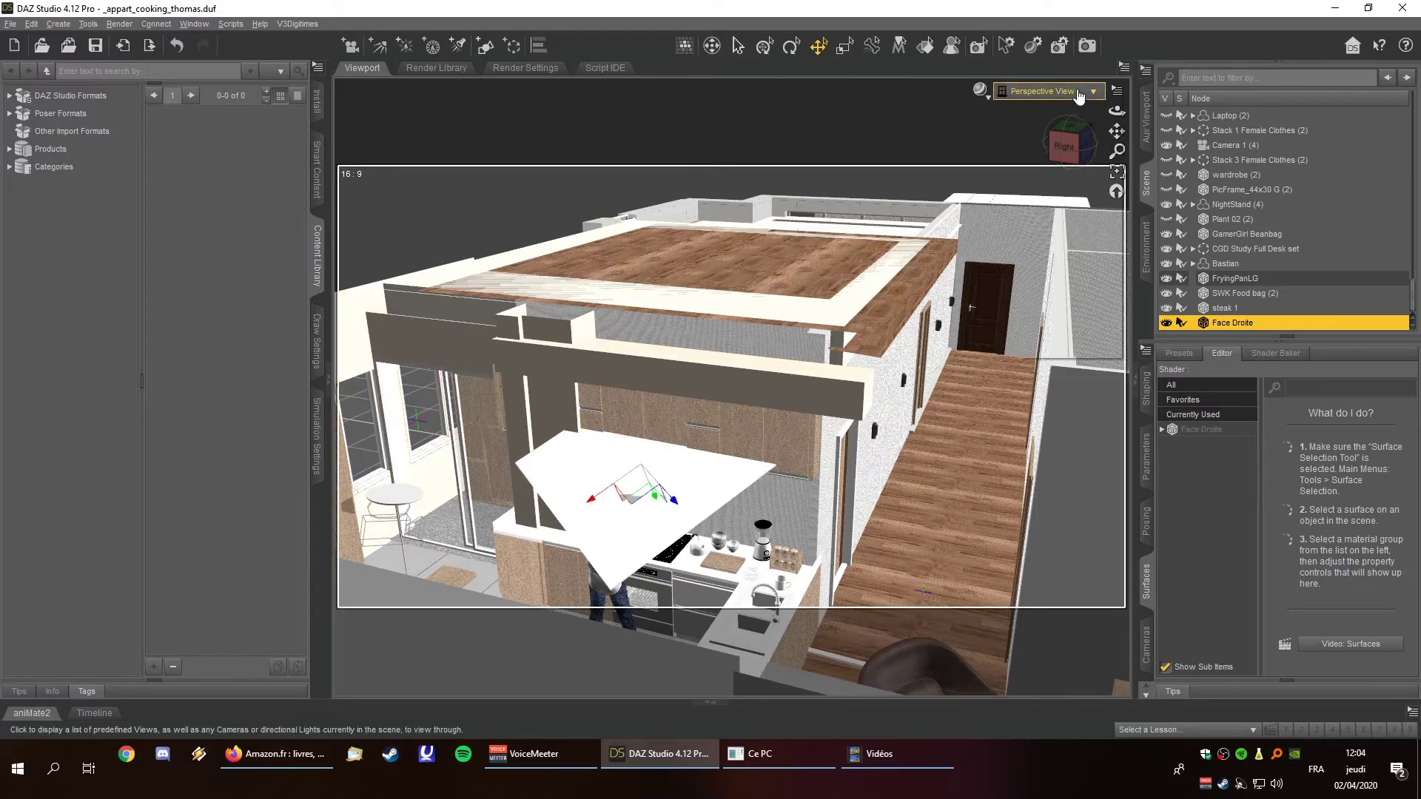
Step: Look through Camera 1 (4) and move the Face Droite panel out of the camera's frame
left_click(1044, 91)
left_click(1058, 280)
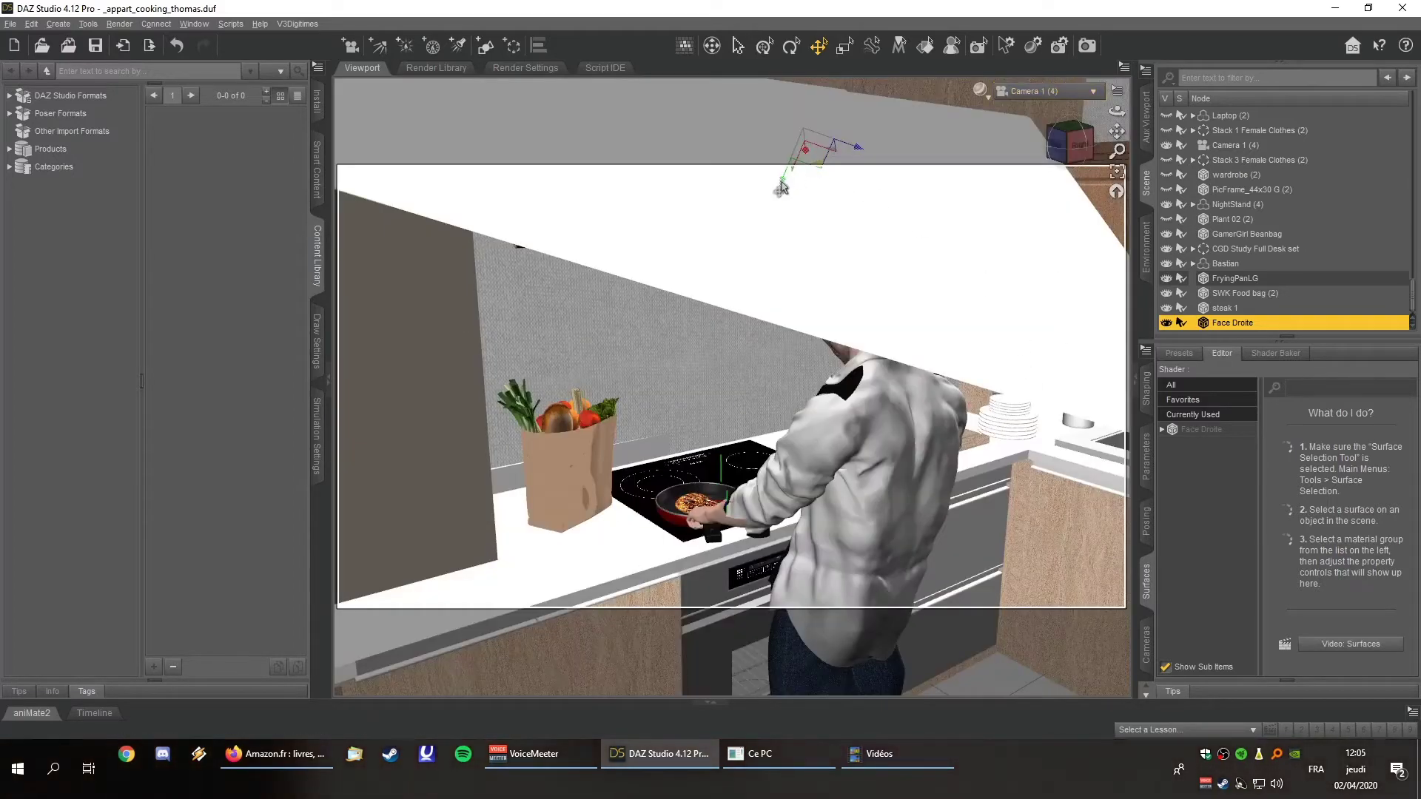
left_click_drag(783, 188, 846, 41)
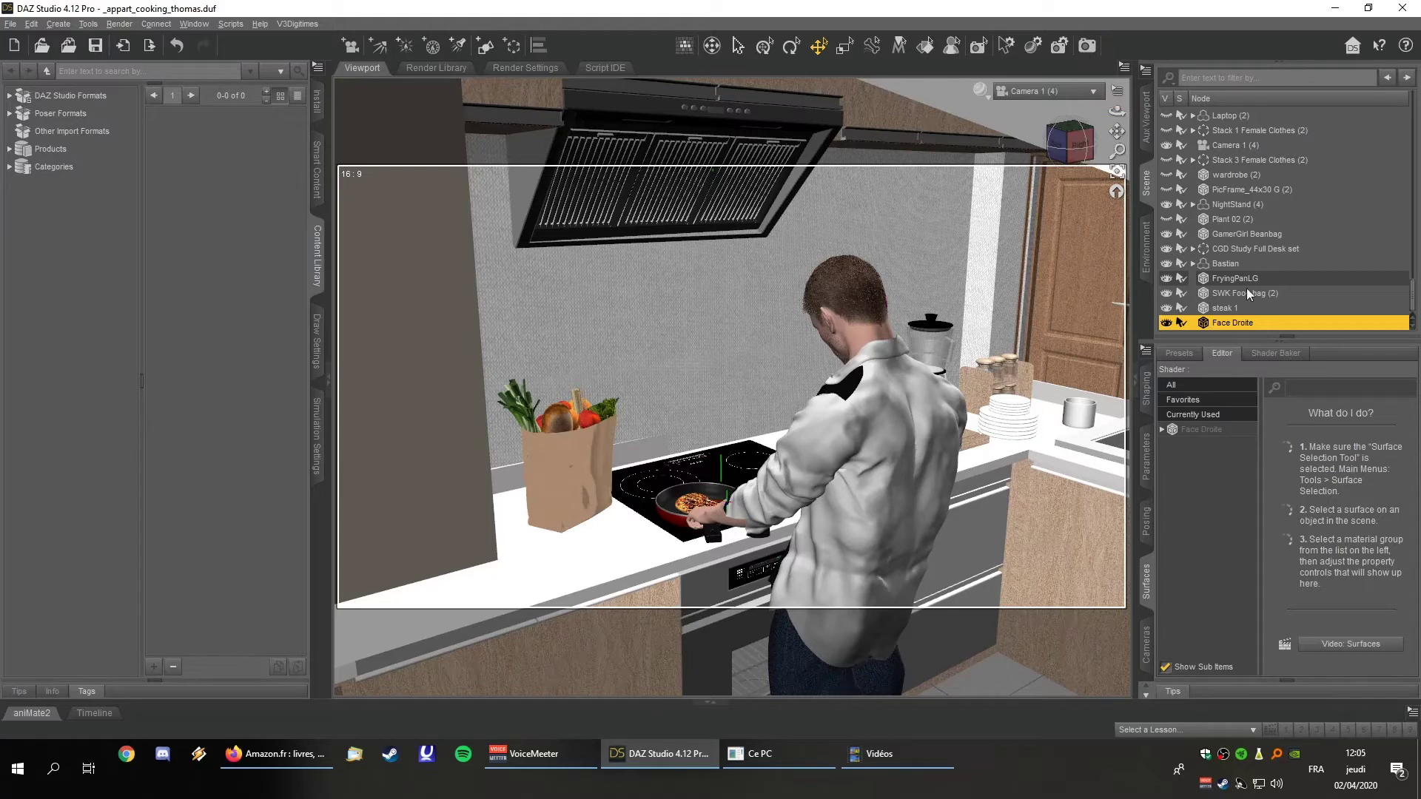
Step: Display all surface properties of the Face Droite panel and set its Emission Temperature to 4000 K
left_click(1146, 581)
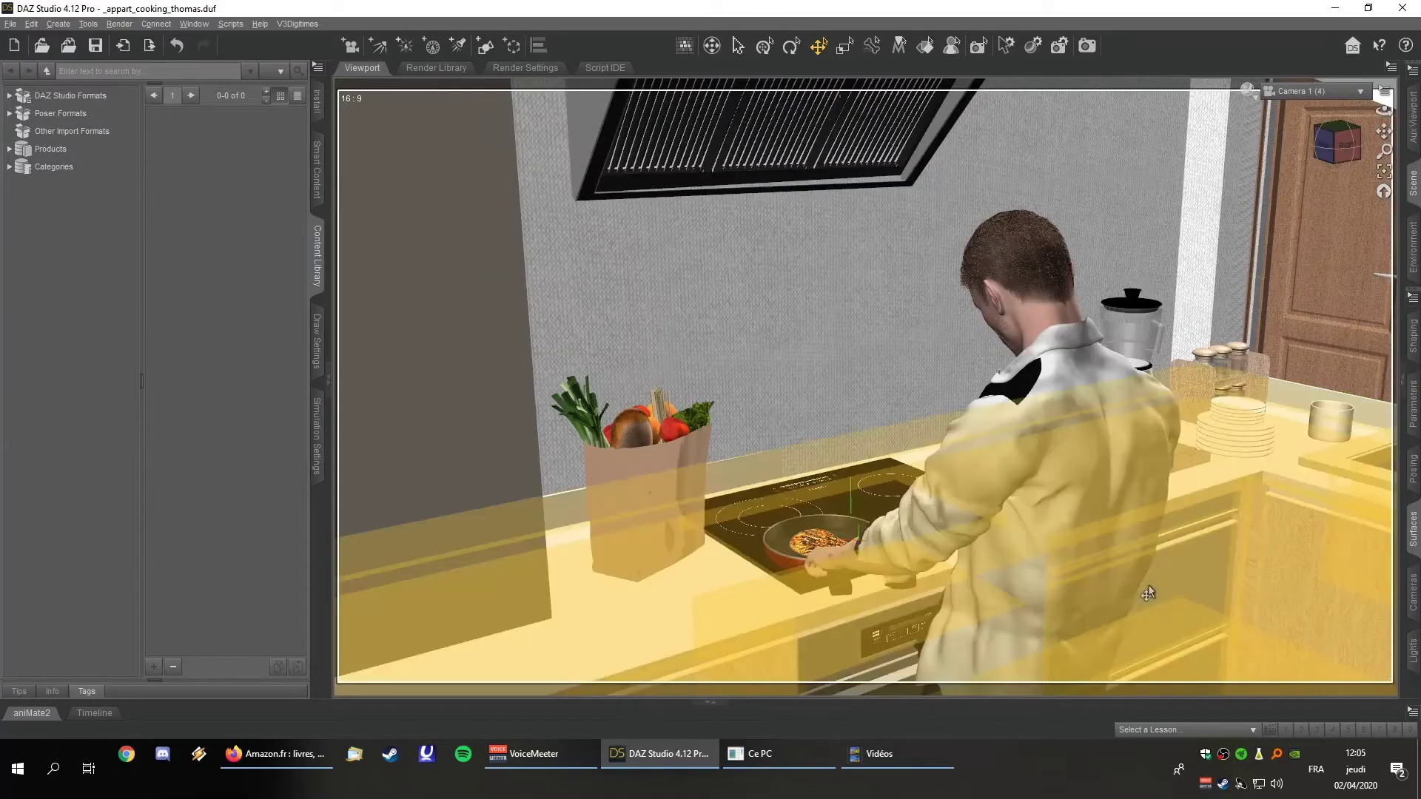
left_click(1413, 537)
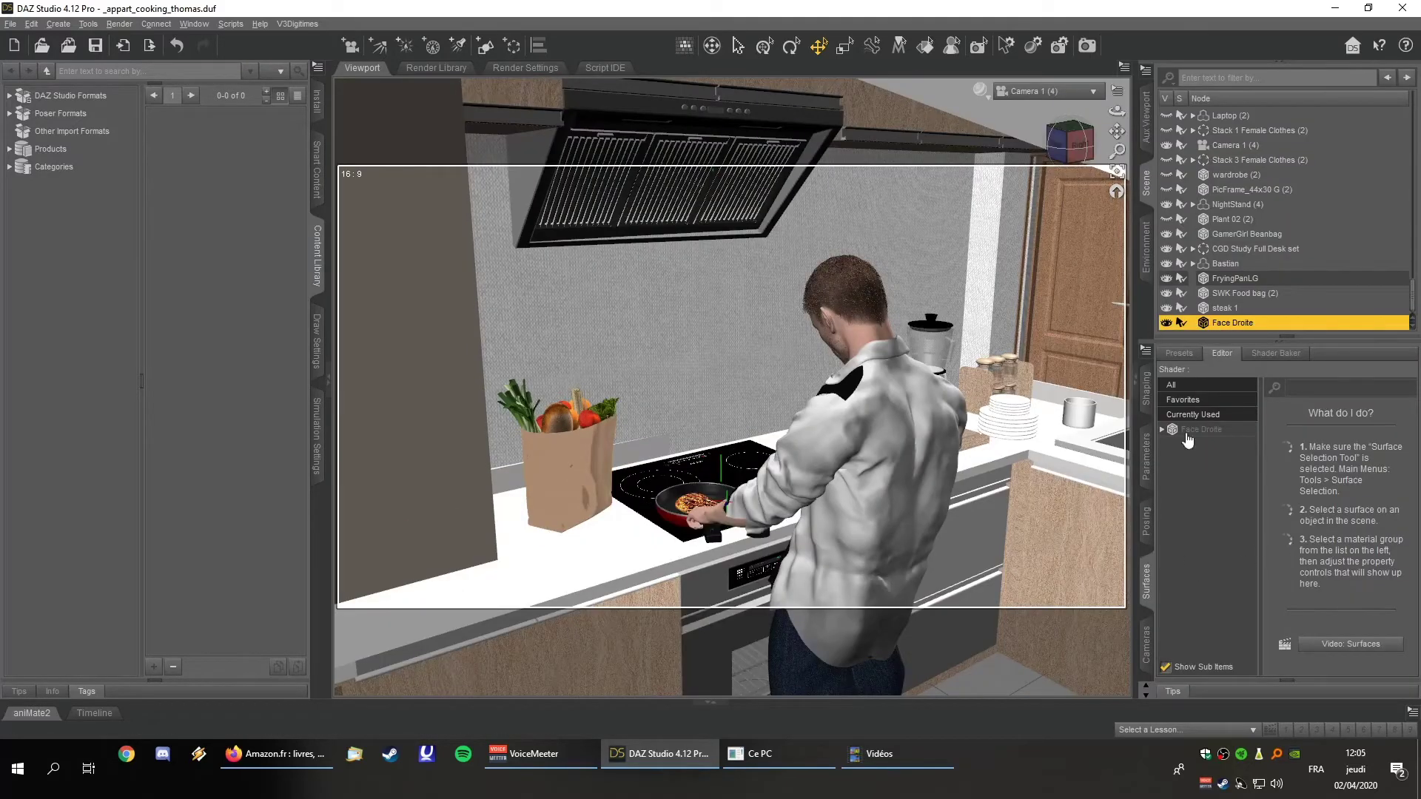
left_click(1184, 389)
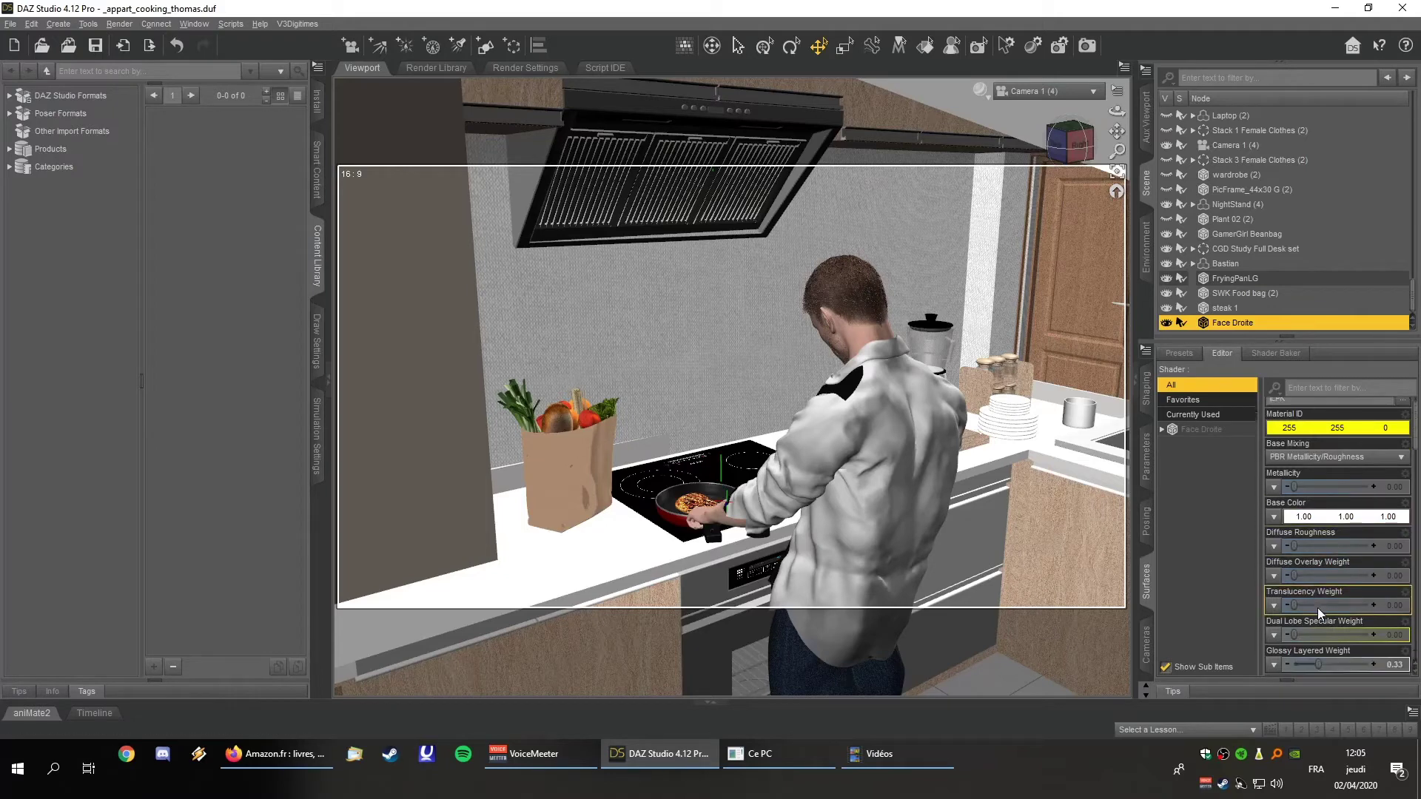
scroll(1319, 612, "down", 15)
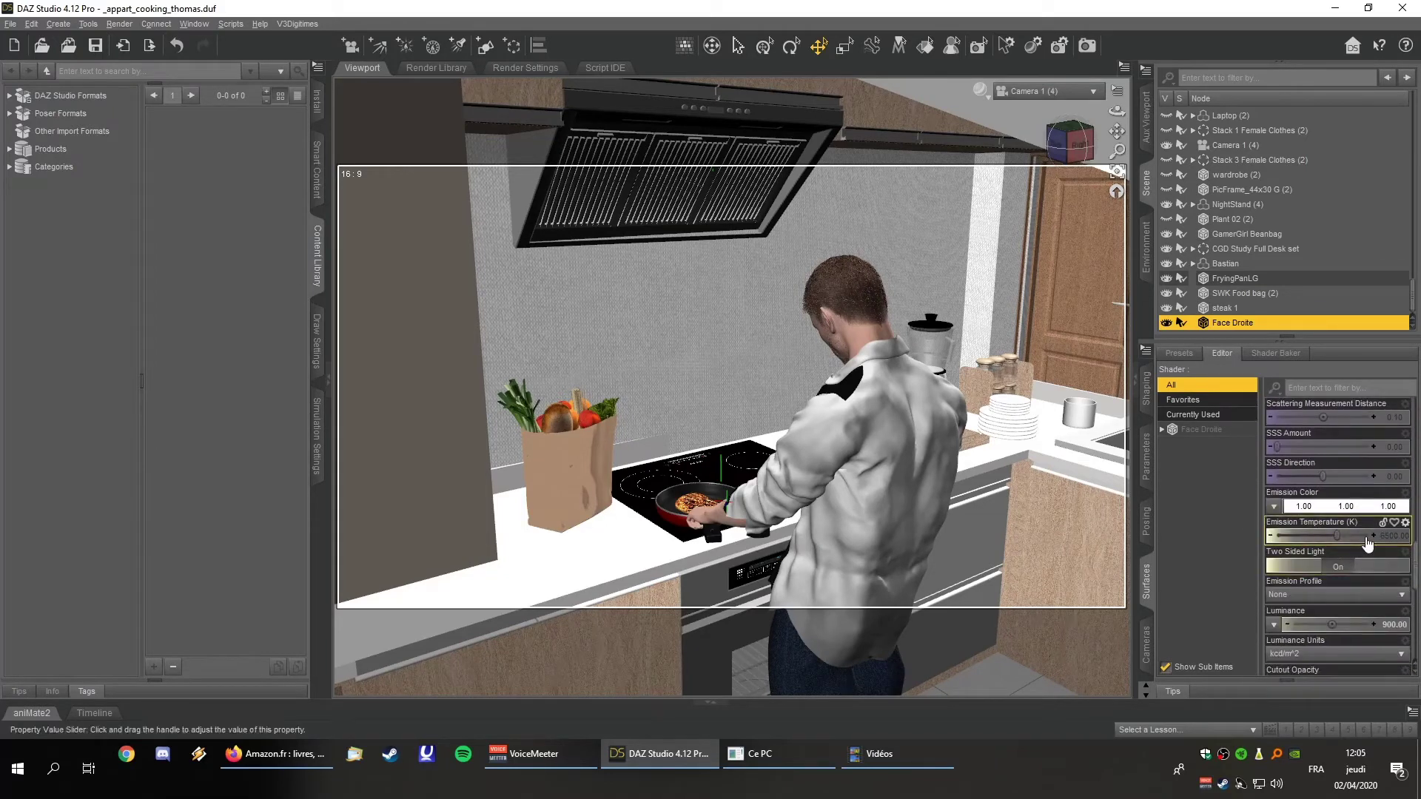
left_click(1389, 536)
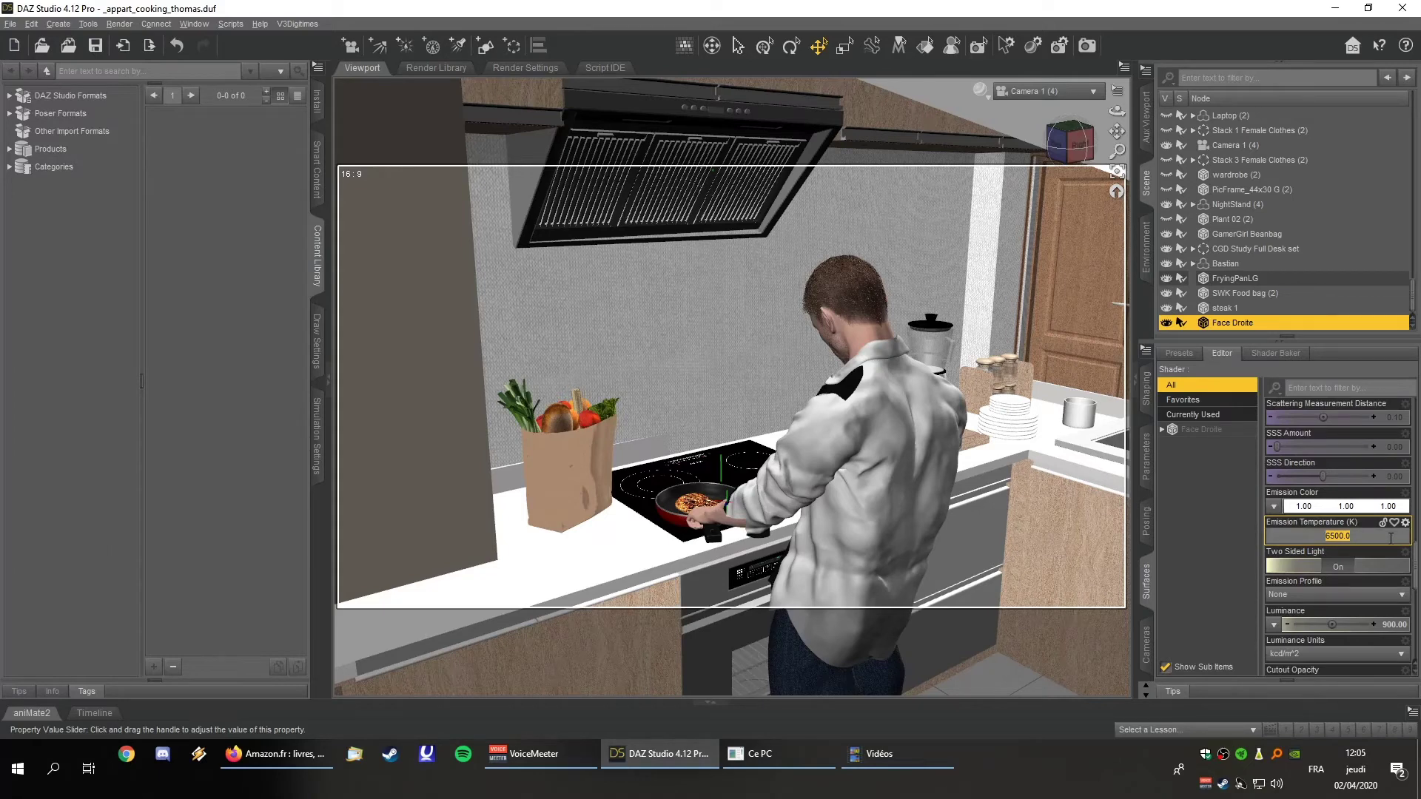
key("Return")
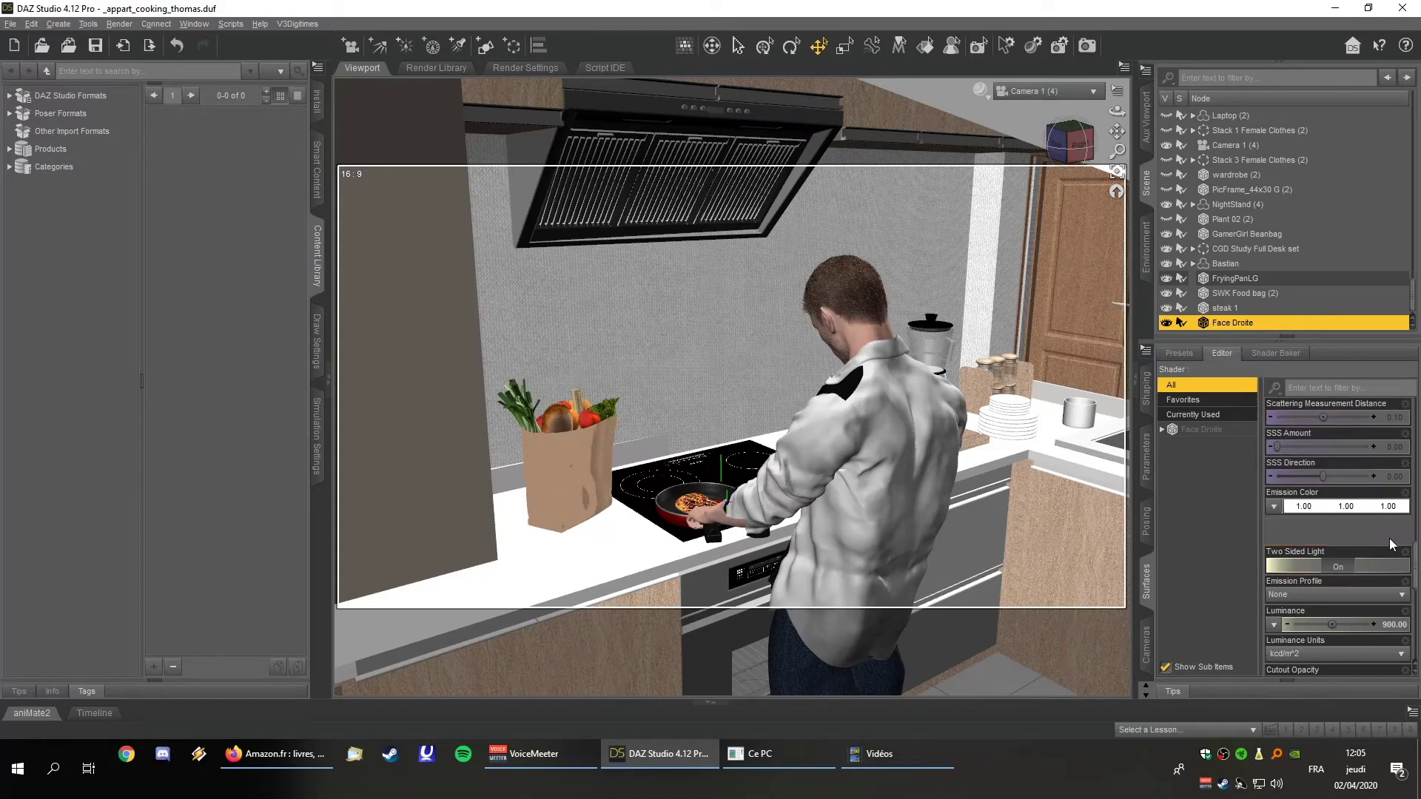
Step: Set the Face Droite panel's Luminance to 450 kcd/m^2 and render the kitchen view
left_click(1389, 625)
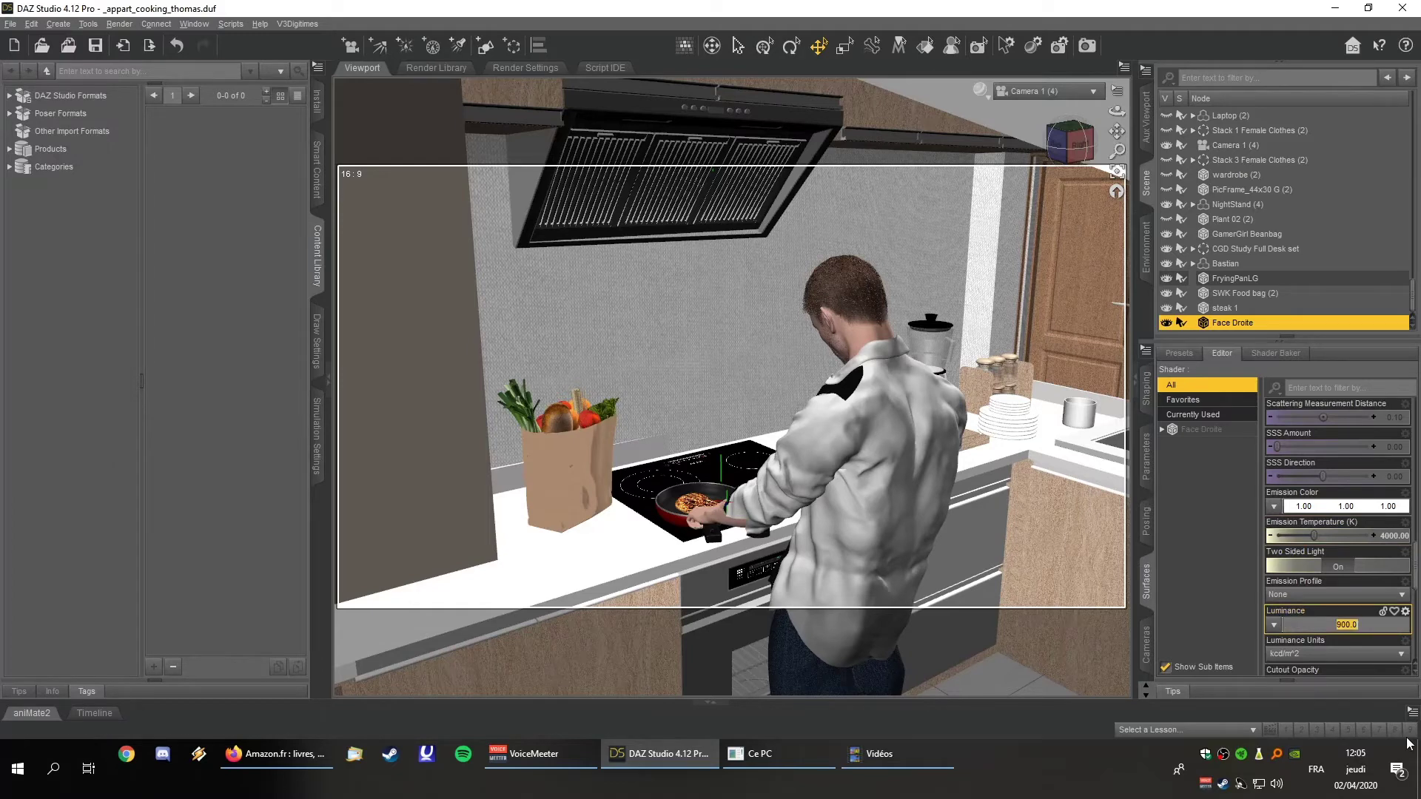
type("450")
key("Return")
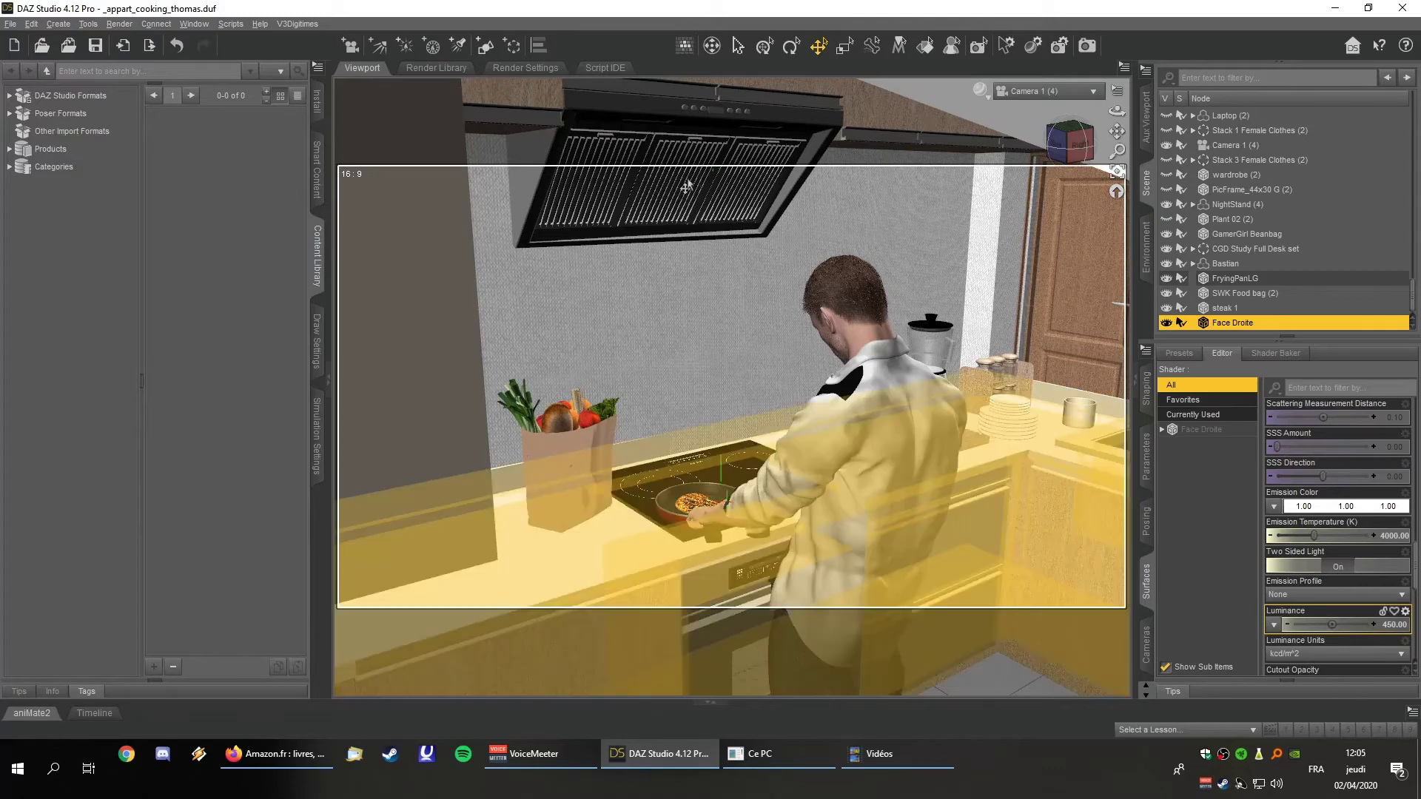
left_click(1089, 47)
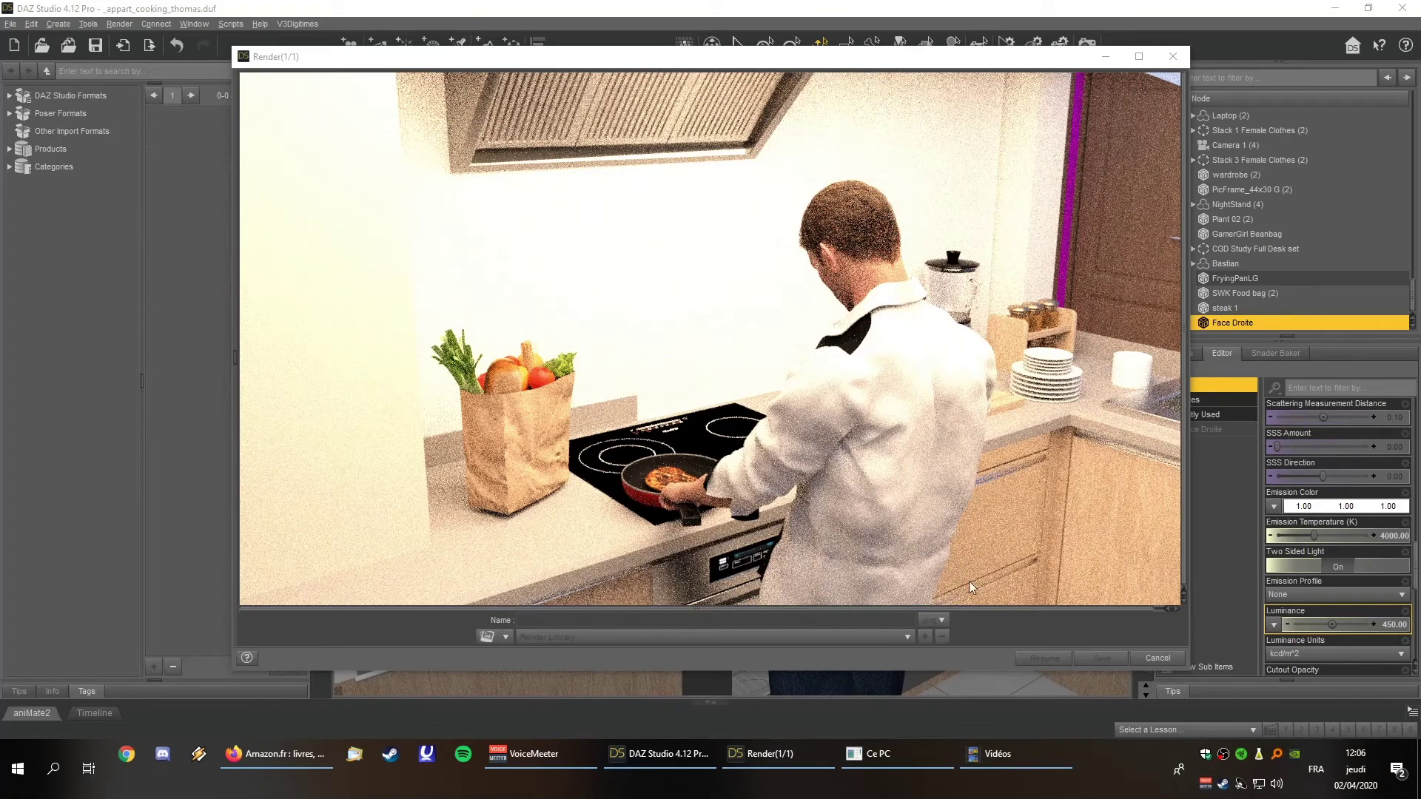
Step: Reduce the Face Droite panel's Luminance to 250 kcd/m^2 and render the kitchen view again
left_click(709, 757)
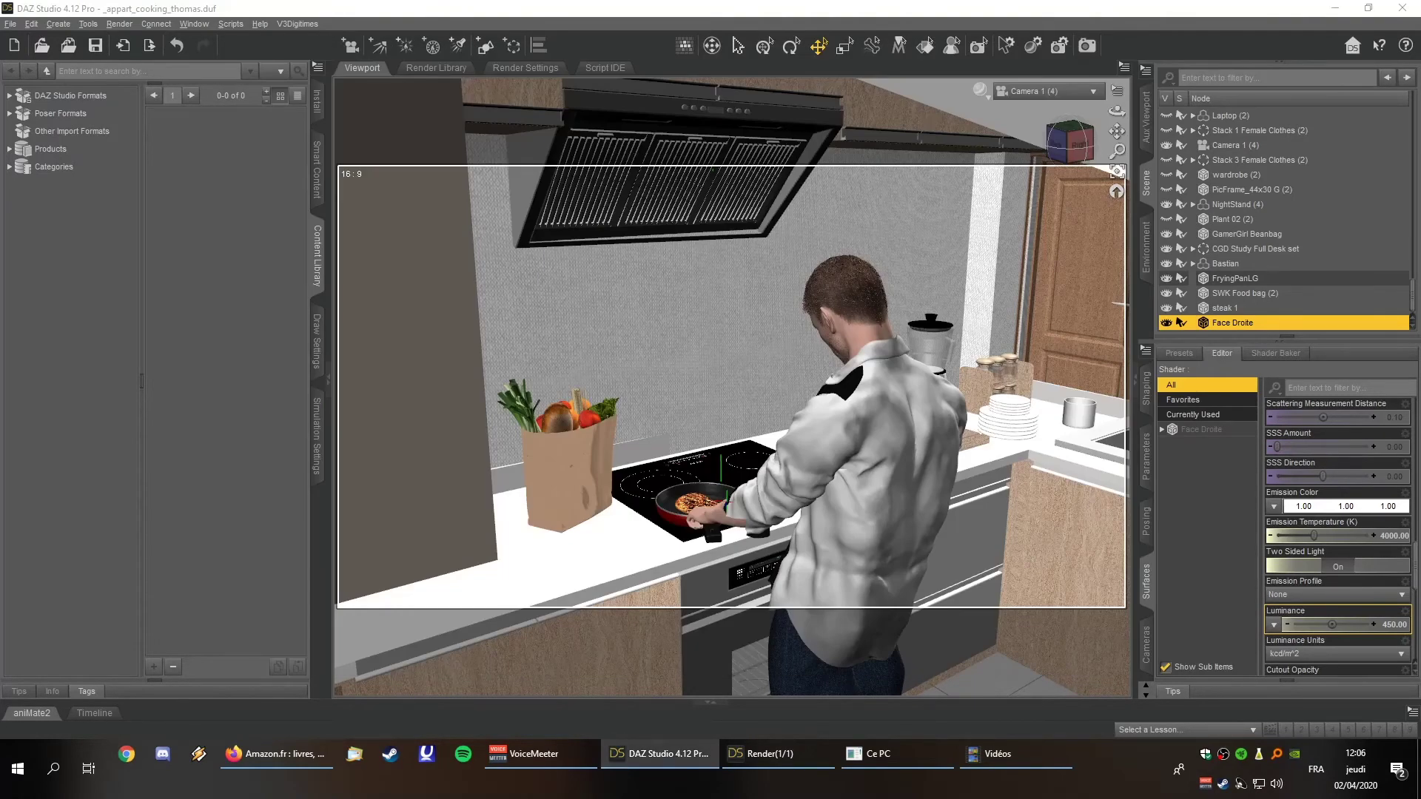
left_click(807, 758)
left_click(1192, 548)
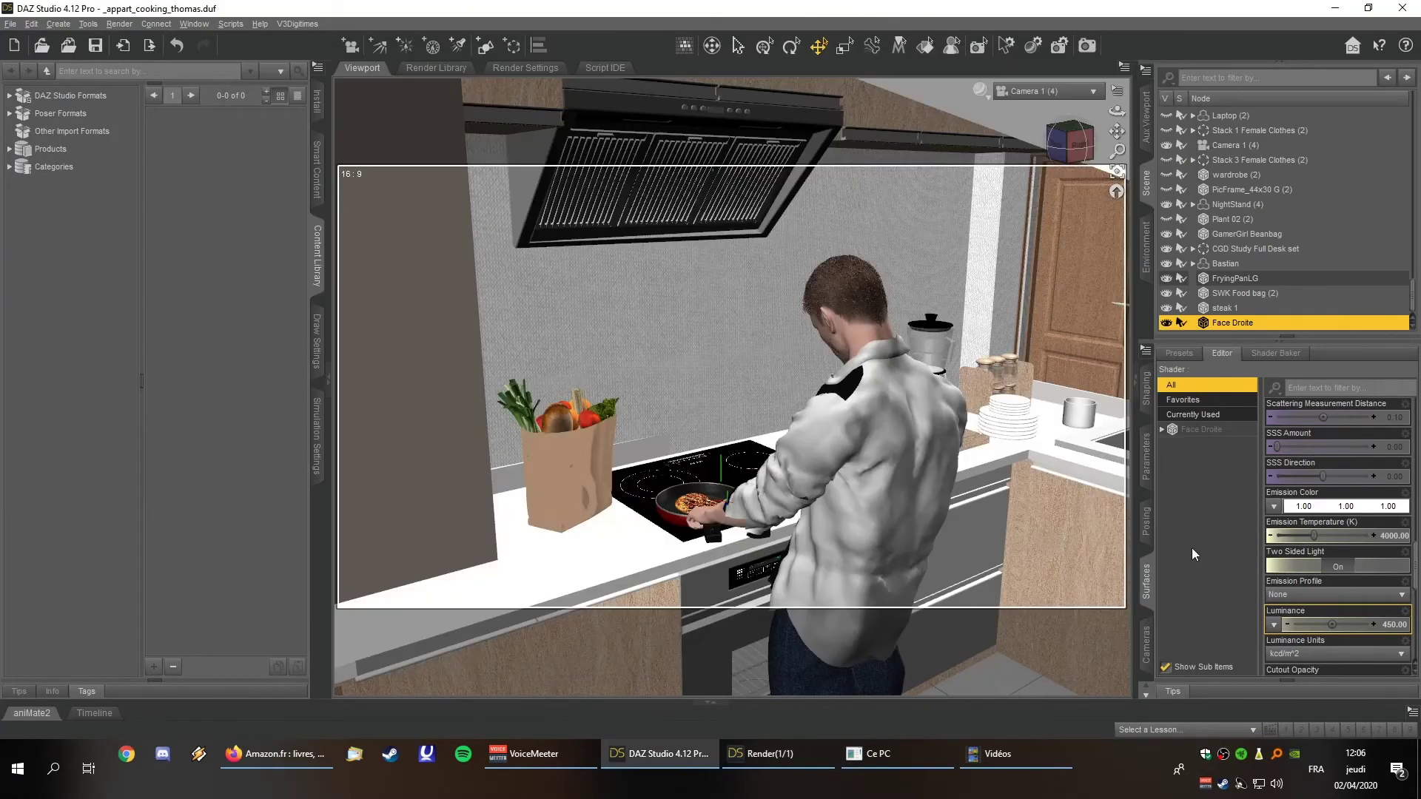
left_click(1399, 625)
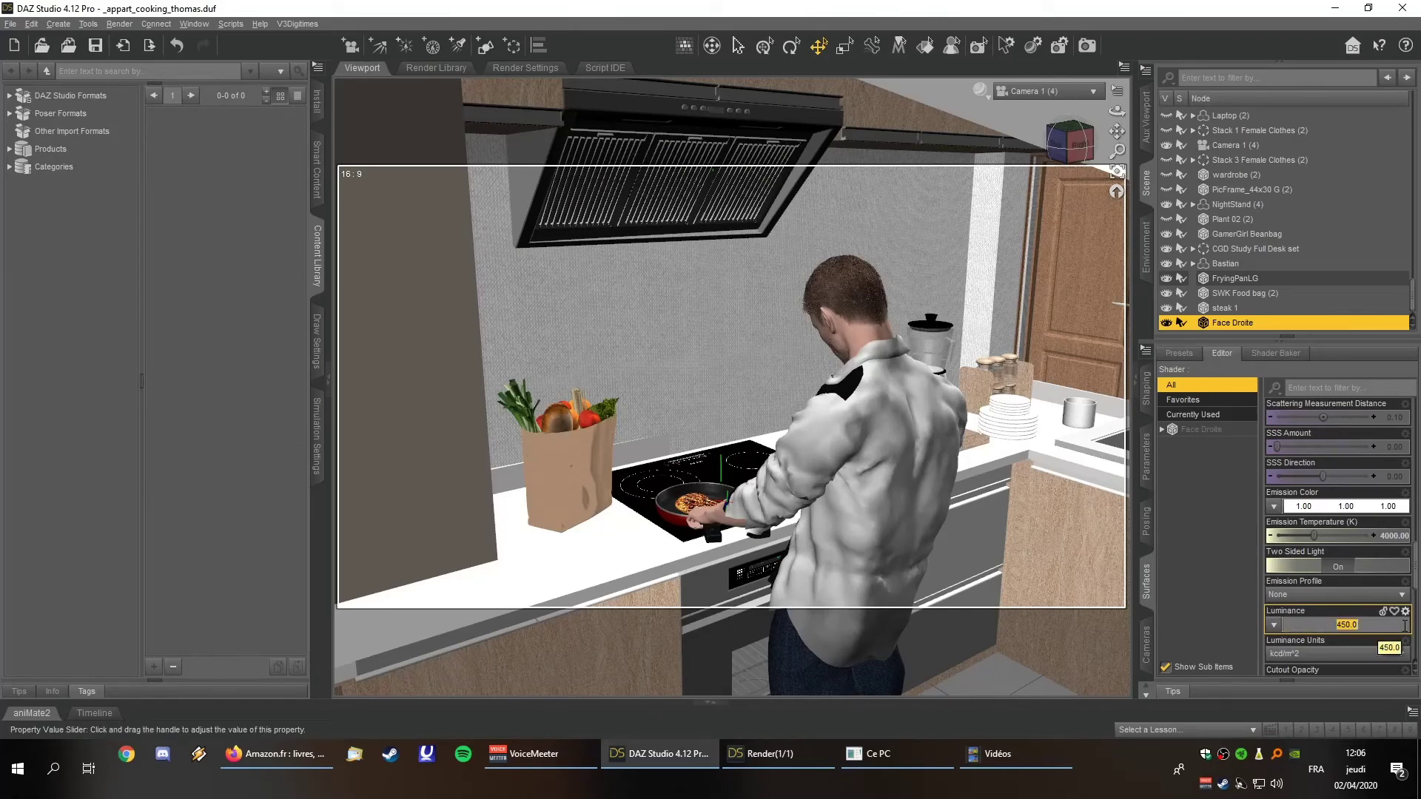
key("Return")
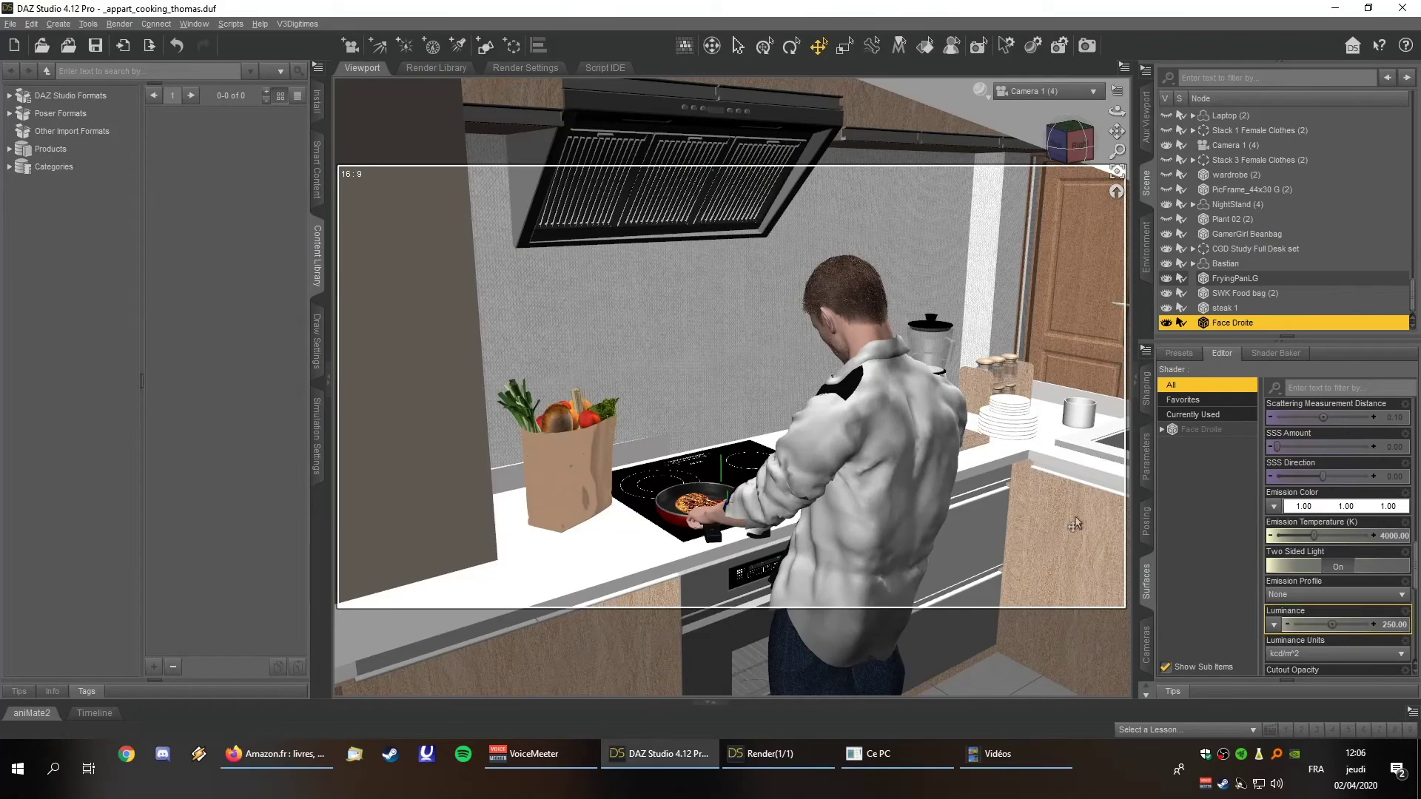
left_click(1087, 45)
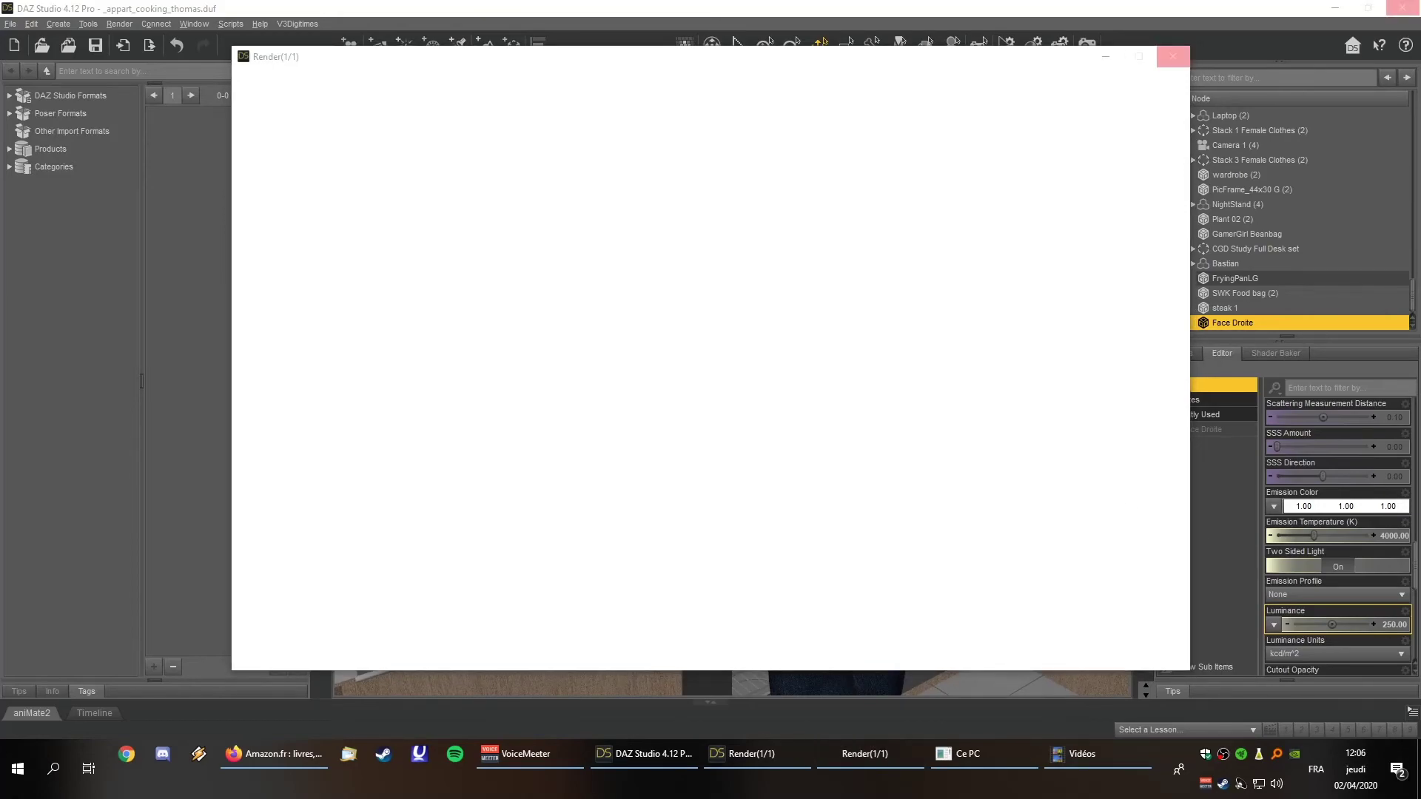
Step: Switch to log.txt in EditPlus and examine the Iray entries for rendering devices, memory consumption, scene processing and iterations
left_click_drag(1341, 129, 671, 98)
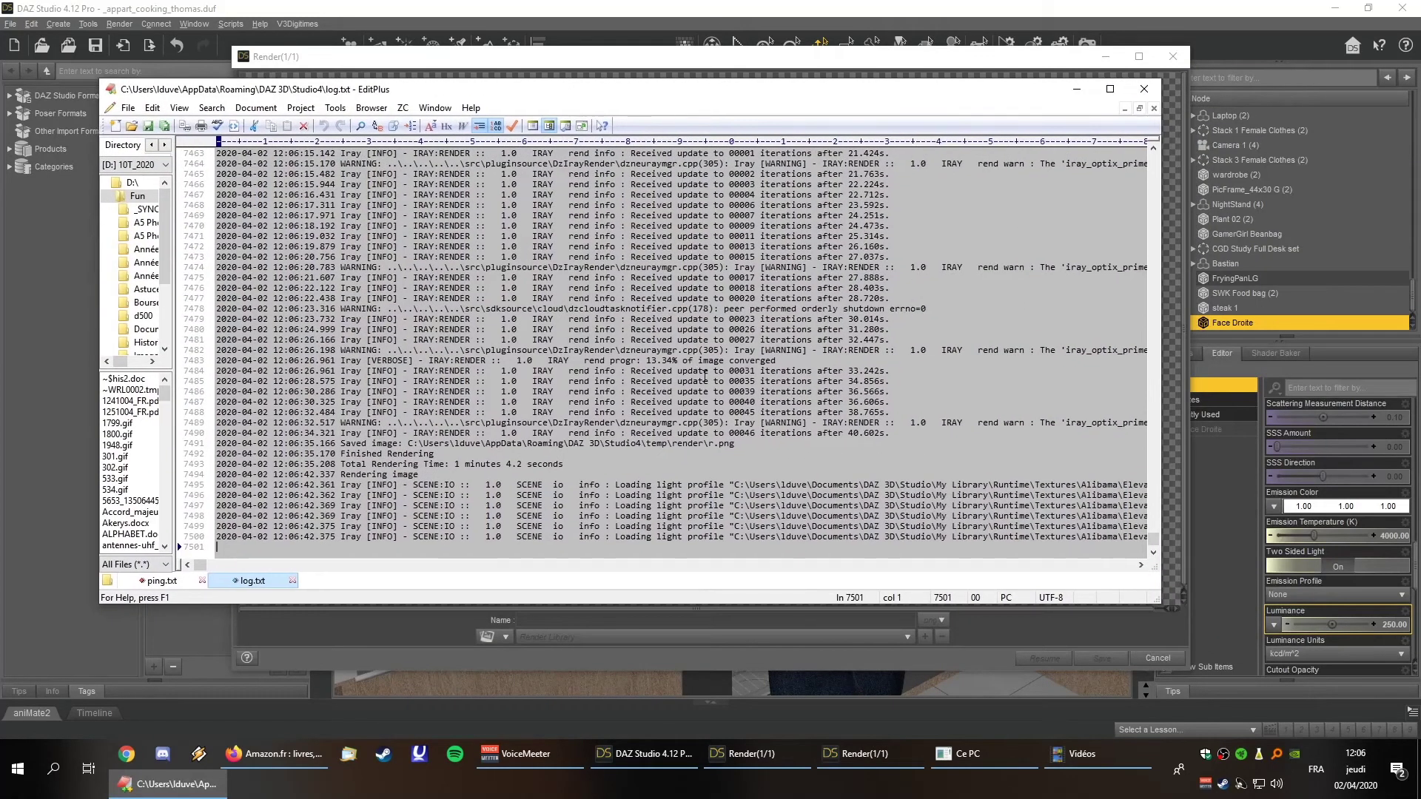
scroll(705, 376, "up", 15)
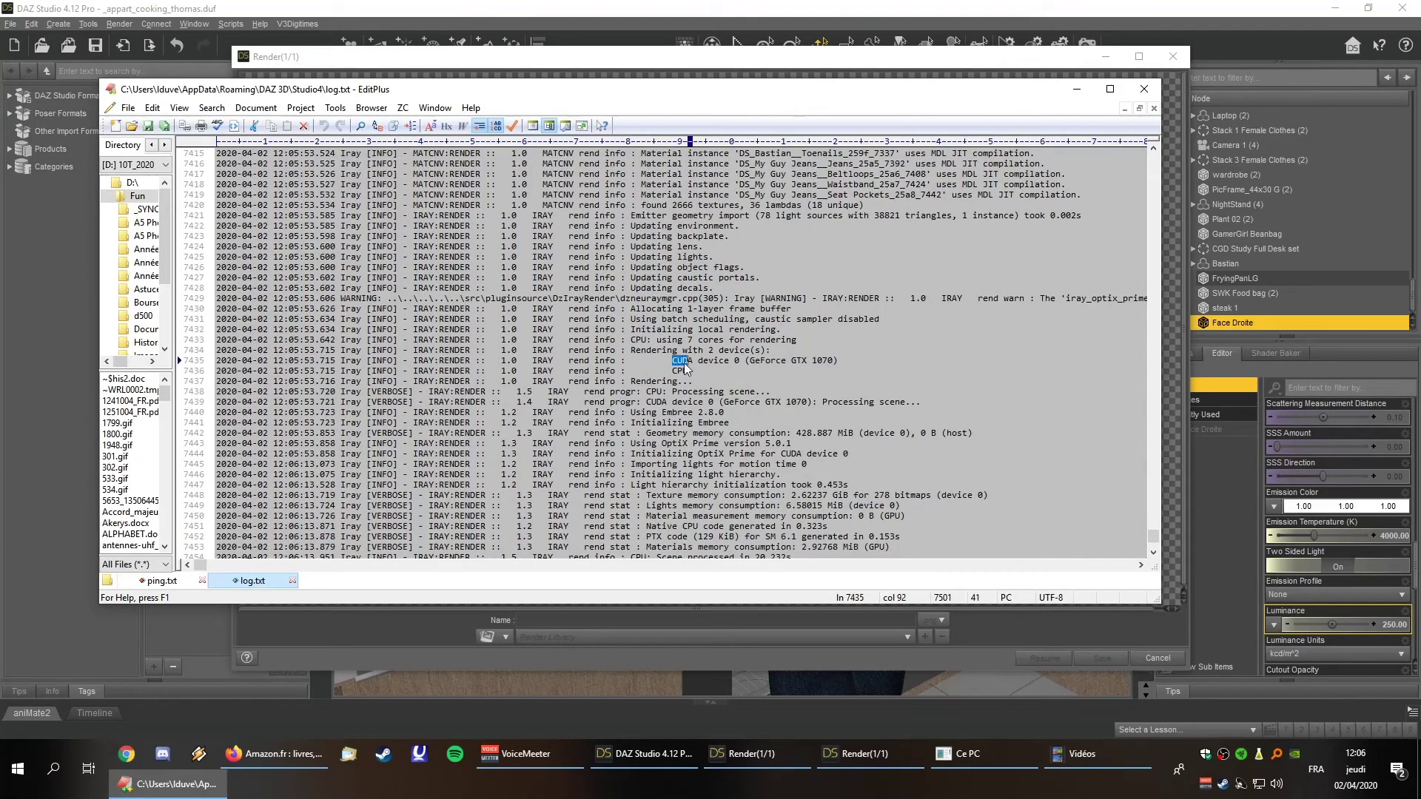
left_click_drag(673, 351, 852, 366)
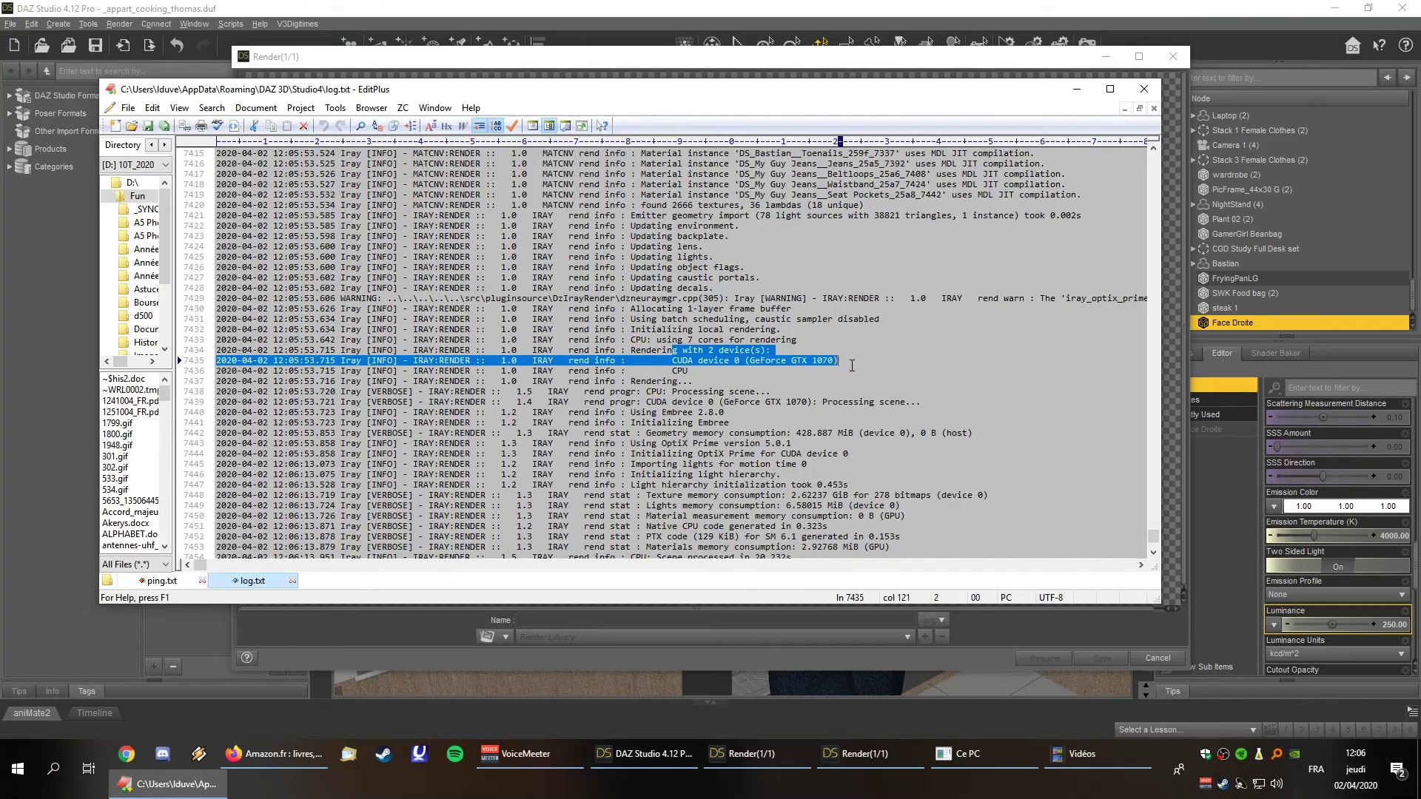
left_click(885, 364)
scroll(886, 369, "down", 3)
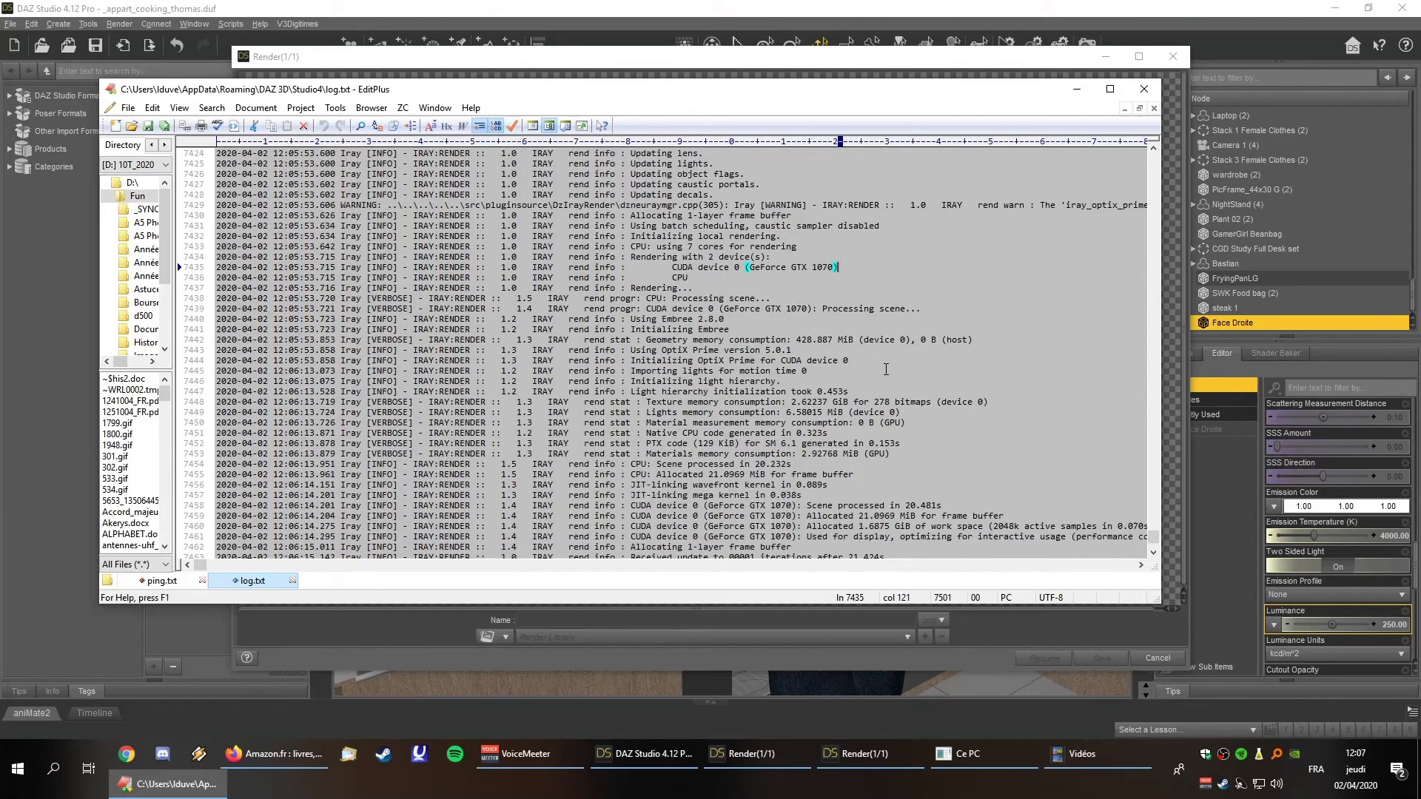
scroll(886, 374, "down", 2)
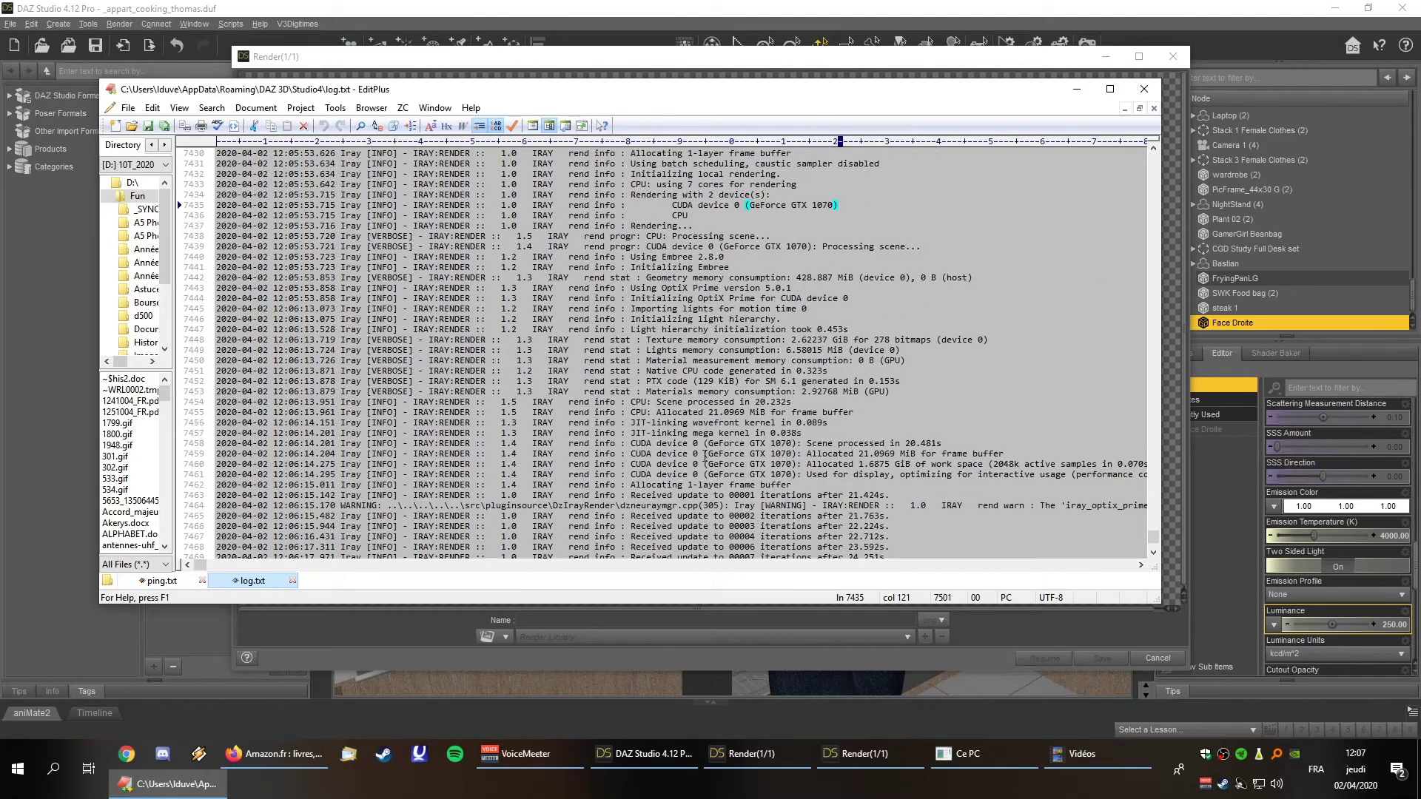
left_click_drag(709, 433, 846, 483)
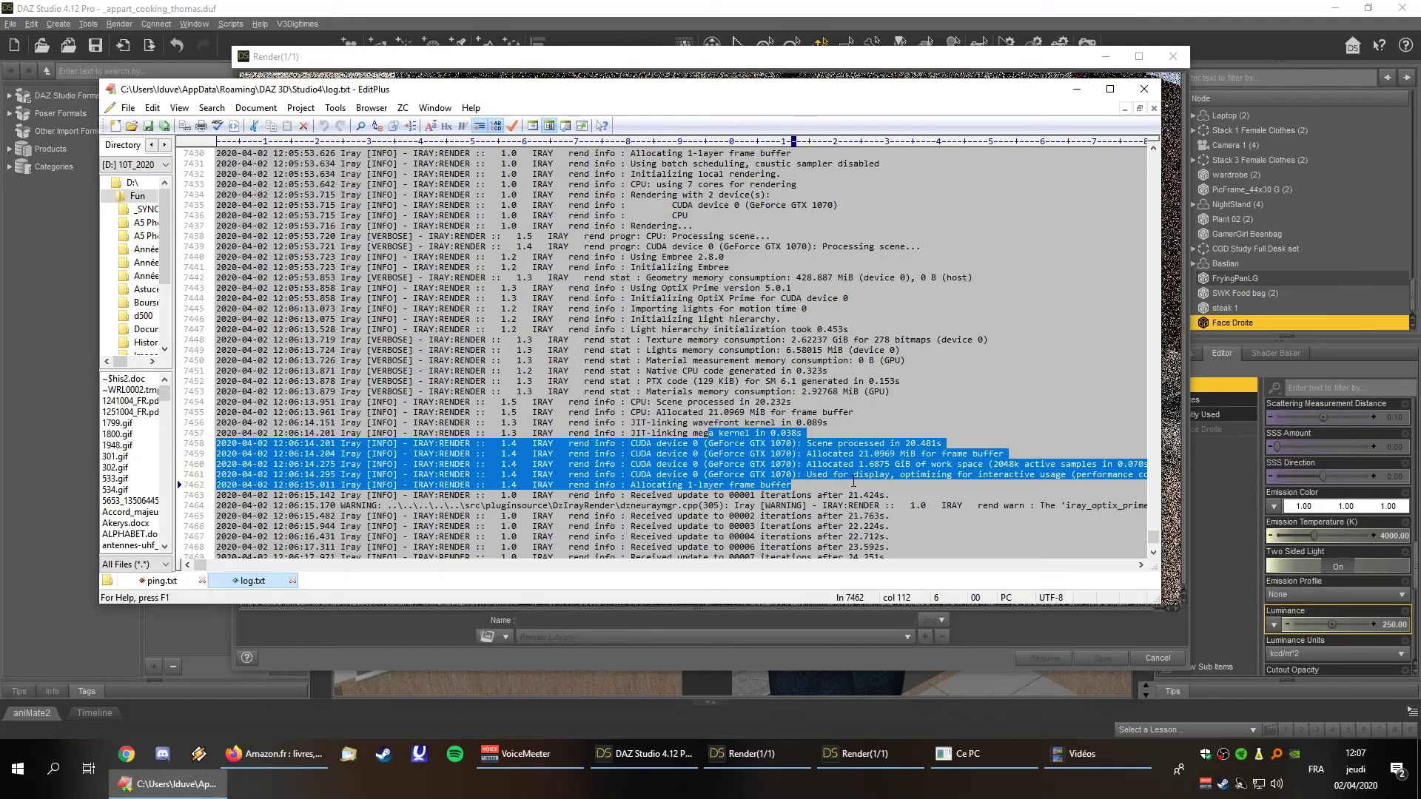
scroll(854, 481, "down", 14)
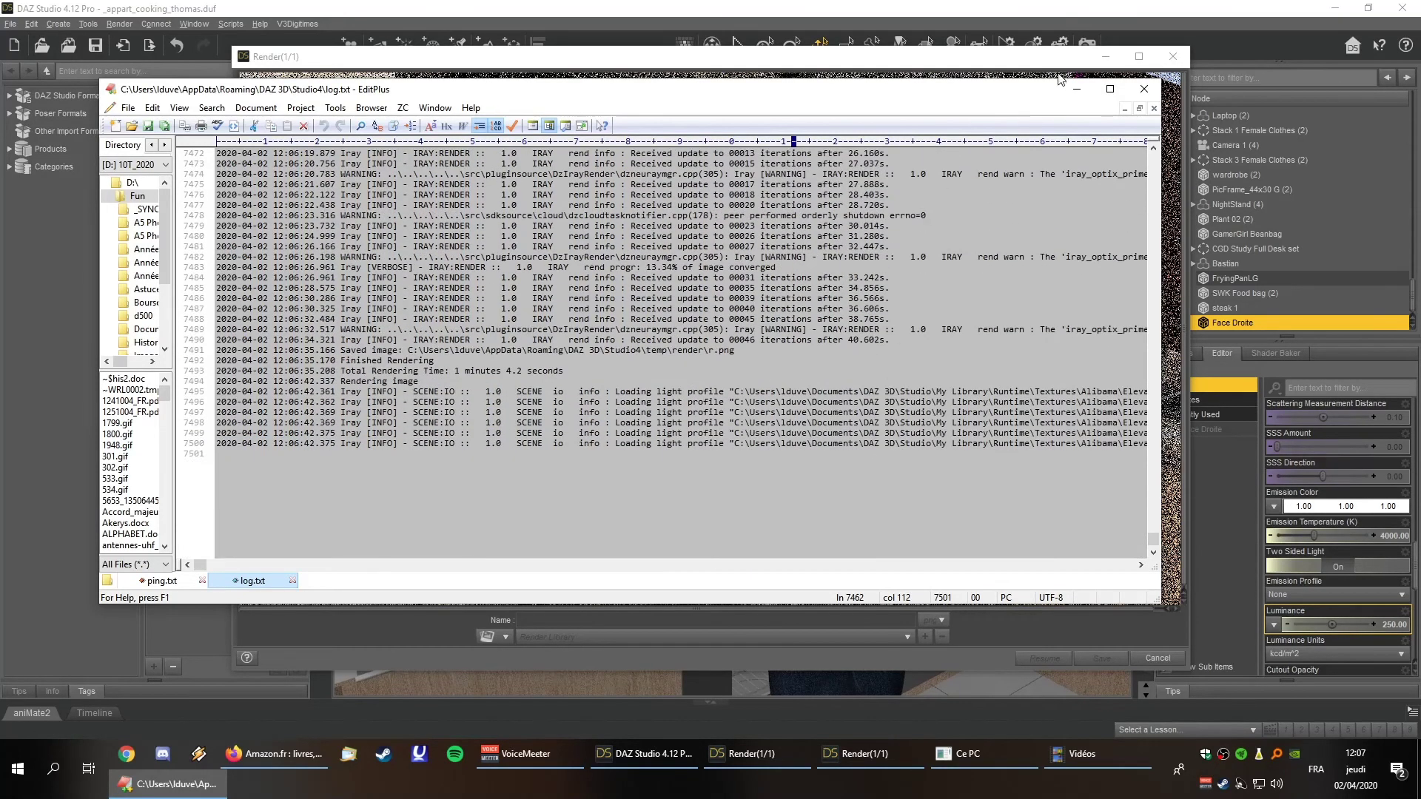
left_click(1076, 89)
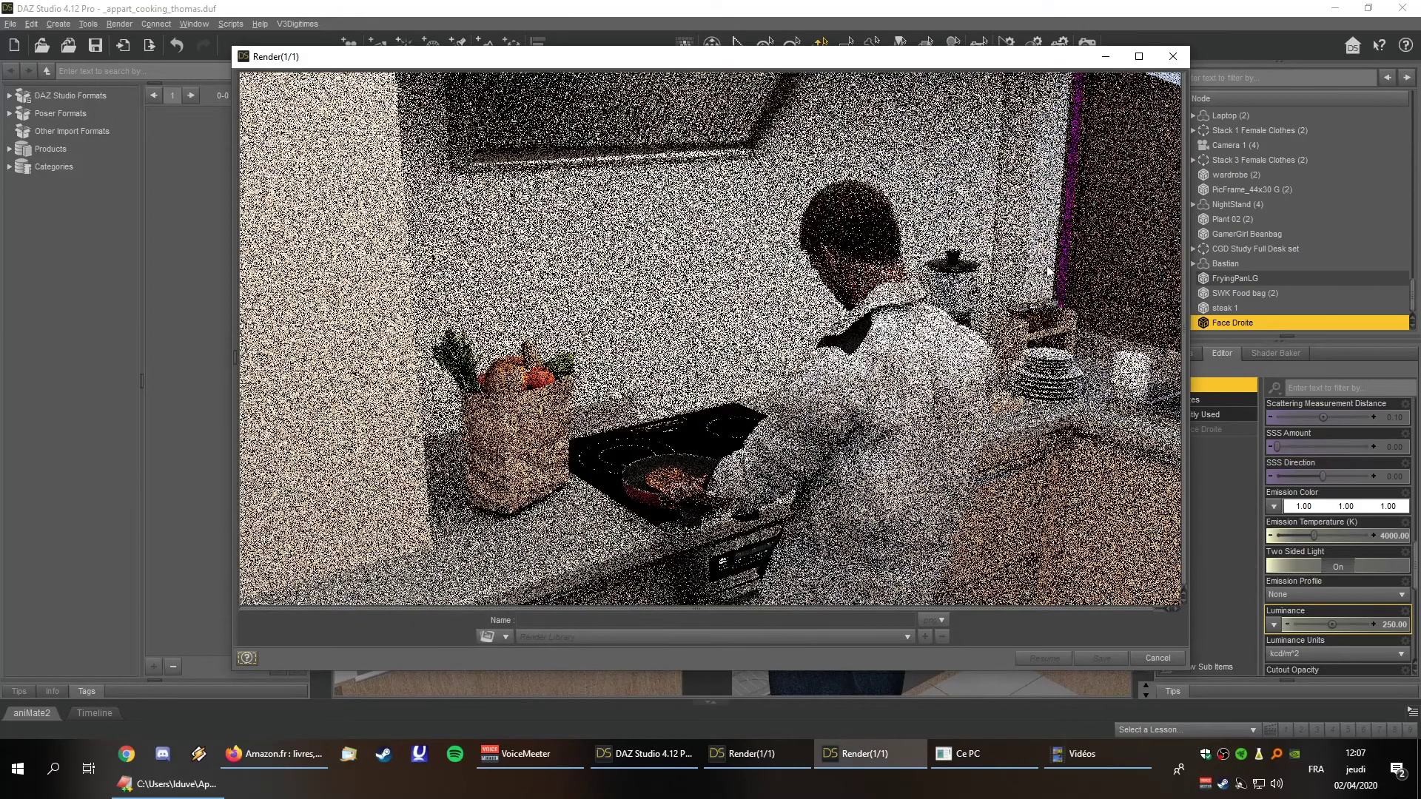